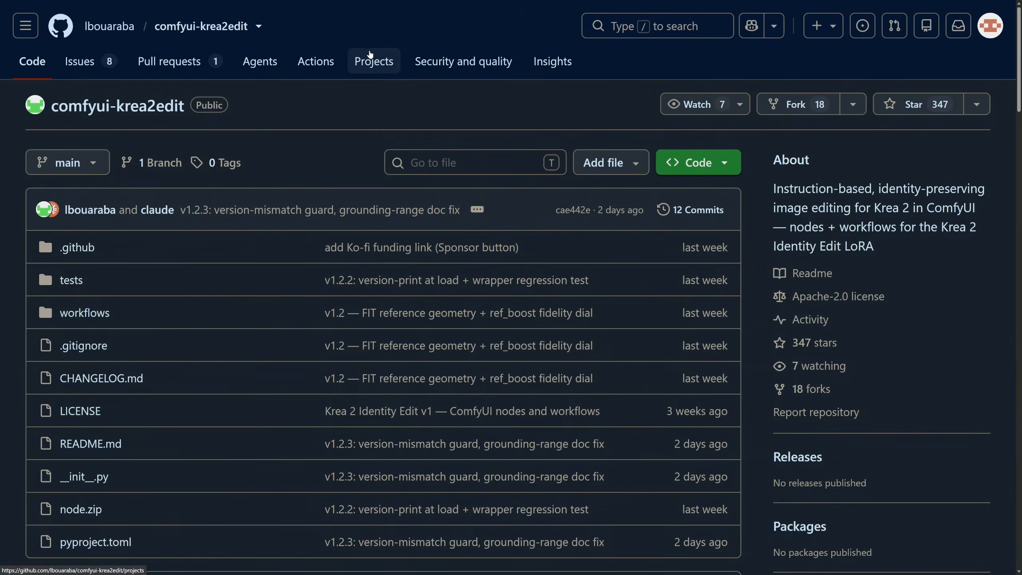
Try to clone the comfyui-krea2edit repository into ComfyUI's custom_nodes folder, running the git clone command copied from the README's Installation section
drag(248, 27, 312, 39)
scroll(292, 205, down, 3)
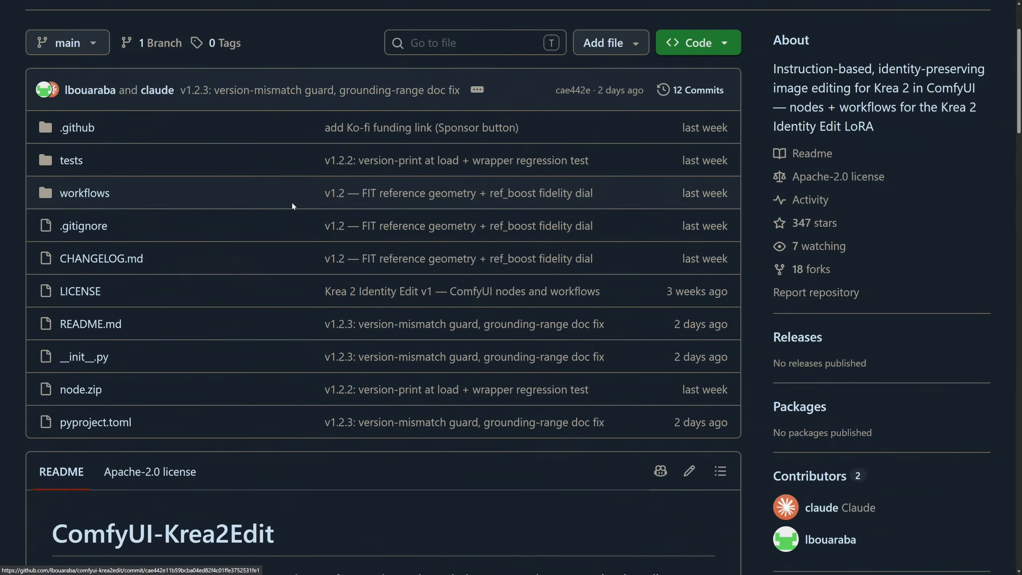
scroll(294, 204, down, 4)
scroll(293, 204, down, 3)
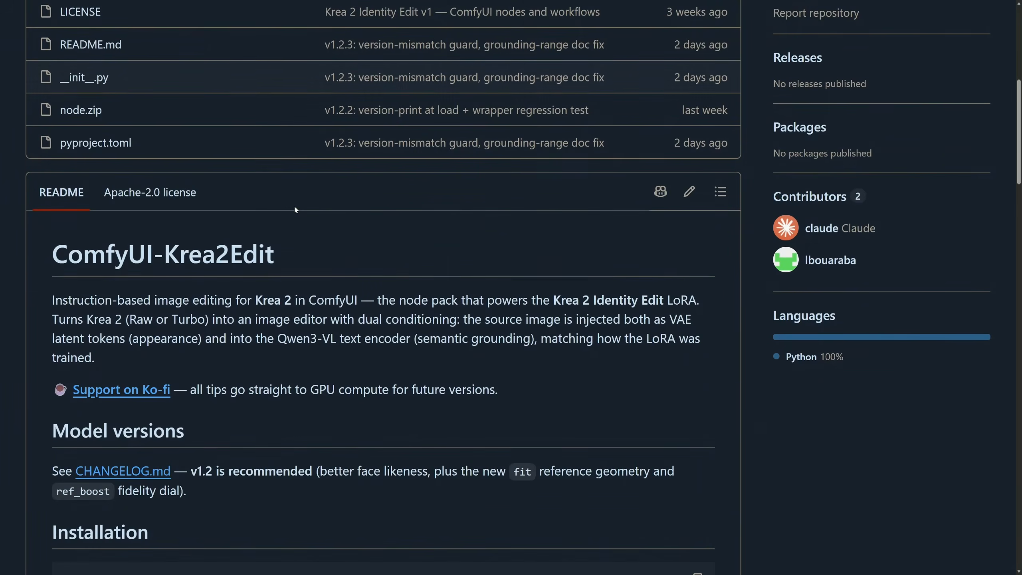
scroll(294, 204, down, 7)
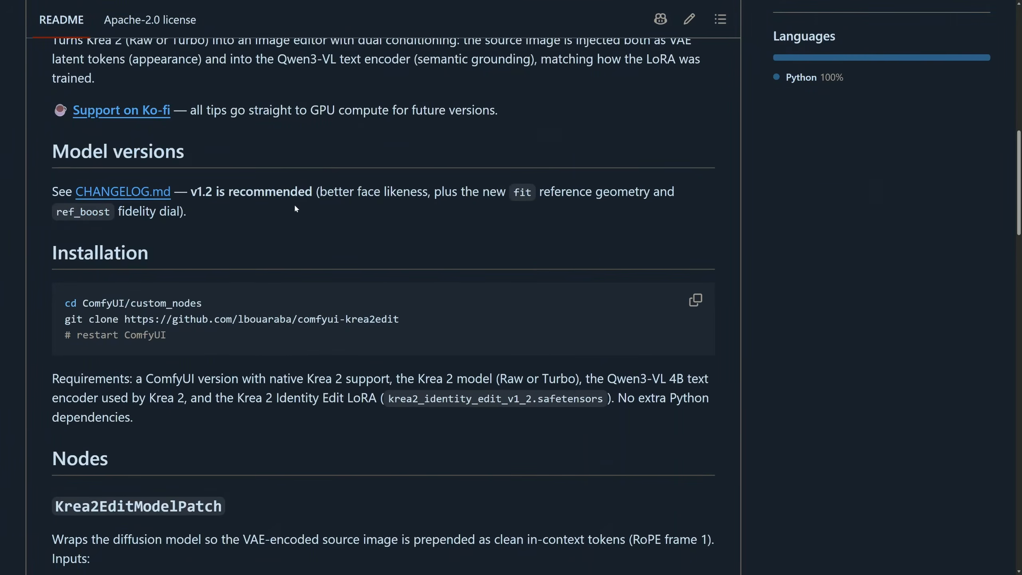
scroll(295, 206, down, 3)
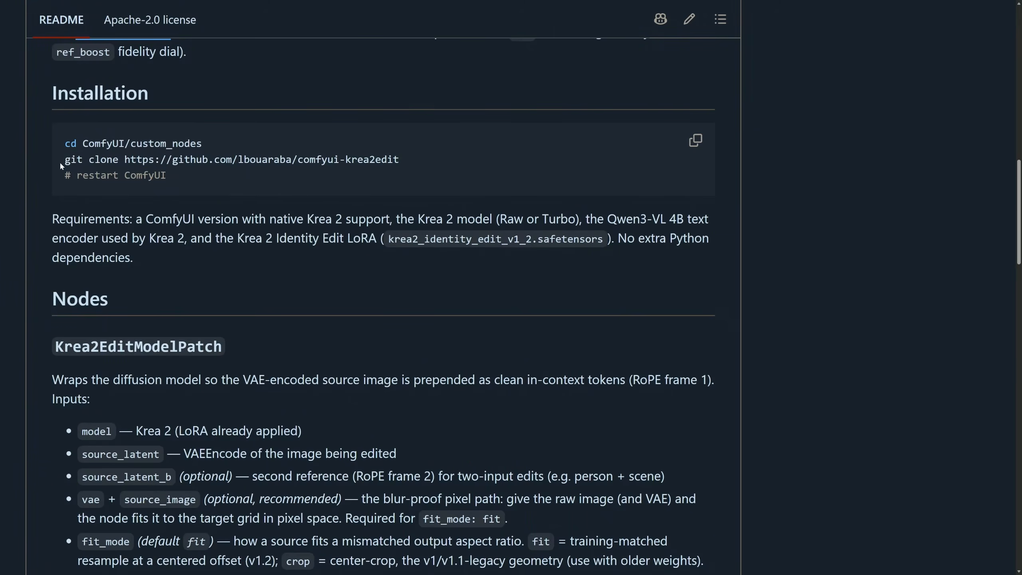
mouse_move(66, 160)
mouse_down()
mouse_move(362, 176)
mouse_move(399, 160)
mouse_up()
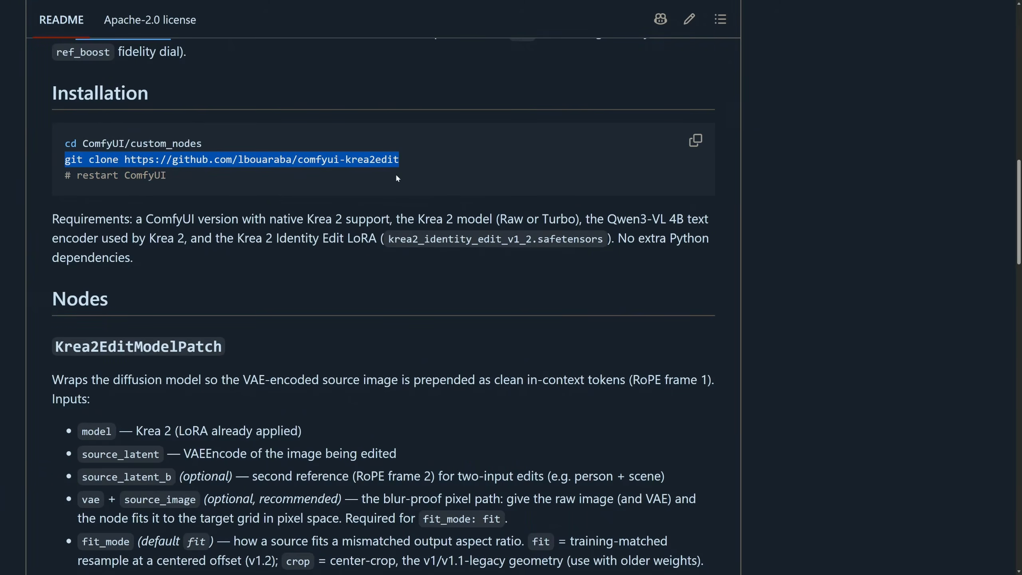
key(ctrl+c)
key(alt+Tab)
key(ctrl+v)
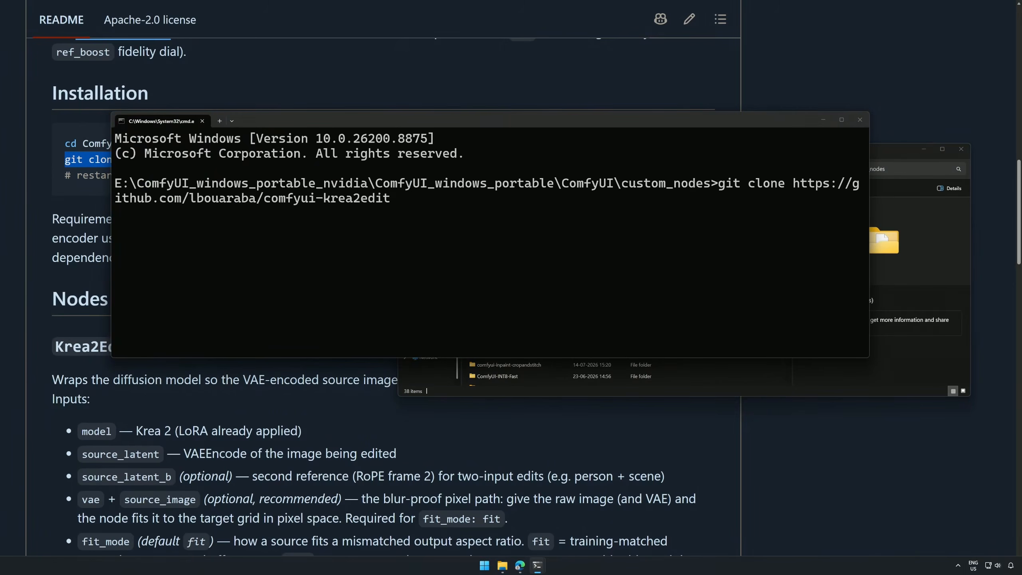
key(Return)
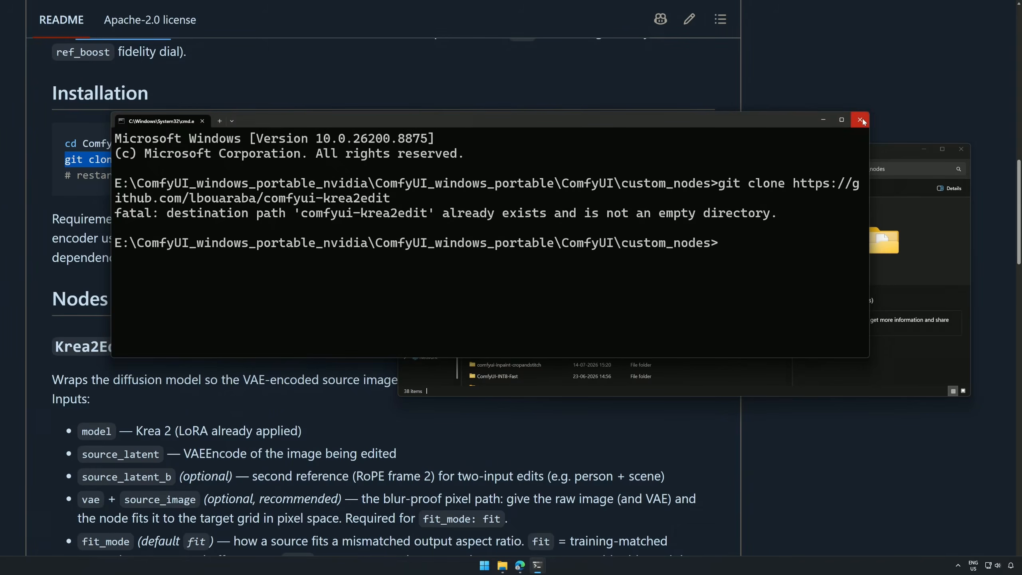
Copy the contents of krea2_identity_edit.json from the repository's workflows folder and paste them into ComfyUI as a workflow
key(alt+Tab)
scroll(244, 257, up, 20)
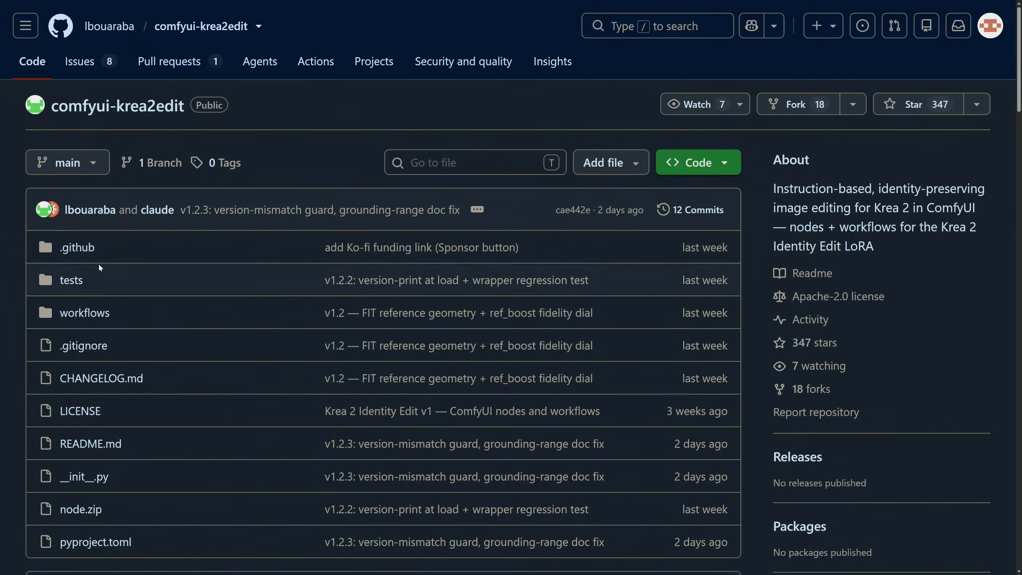
click(98, 314)
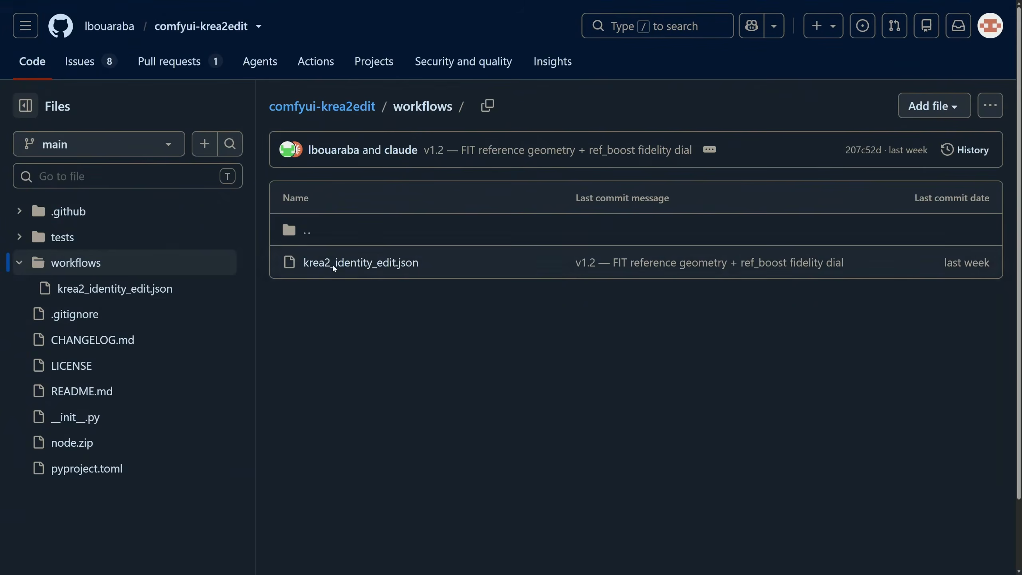
click(306, 263)
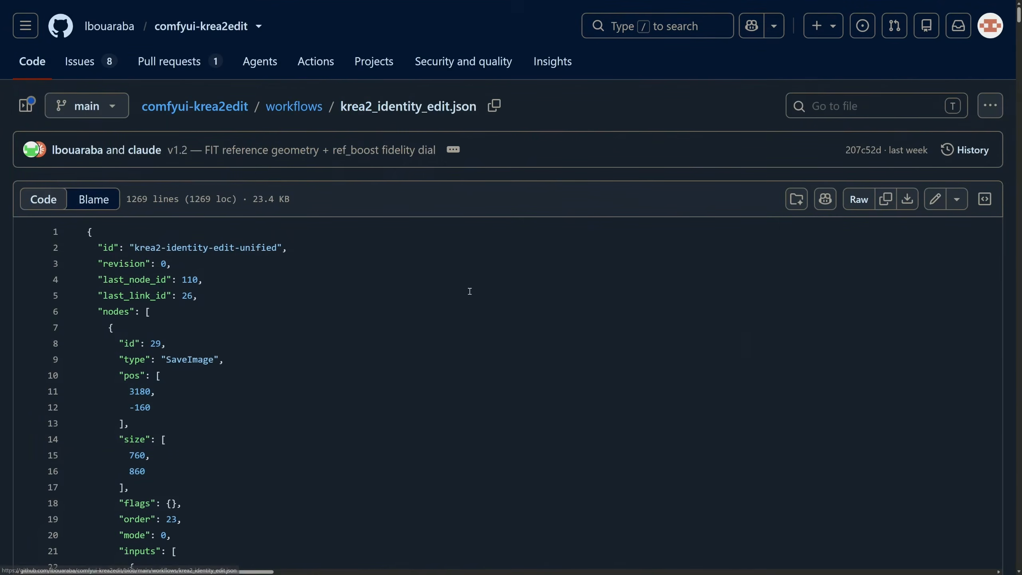
click(887, 202)
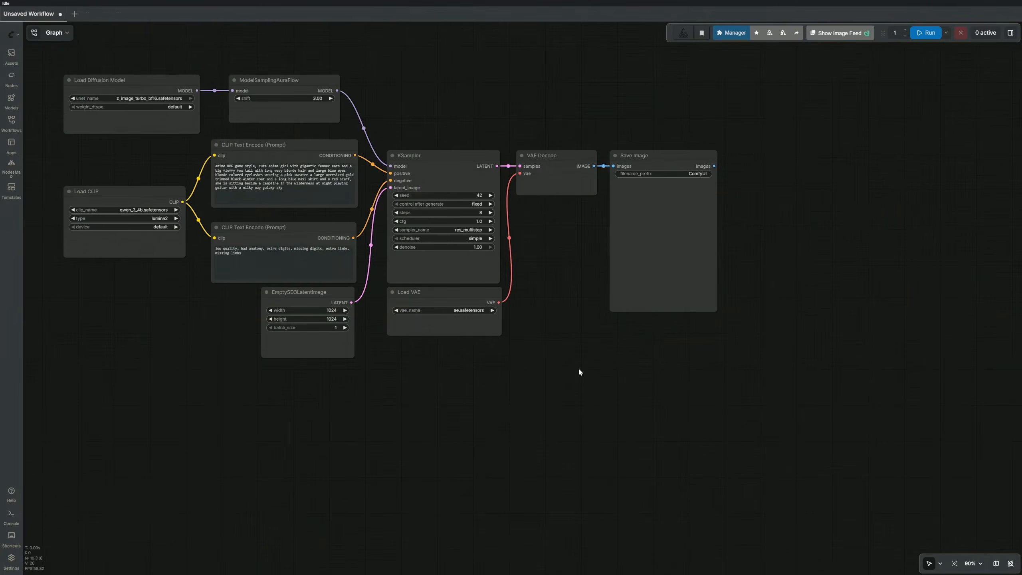
key(ctrl+v)
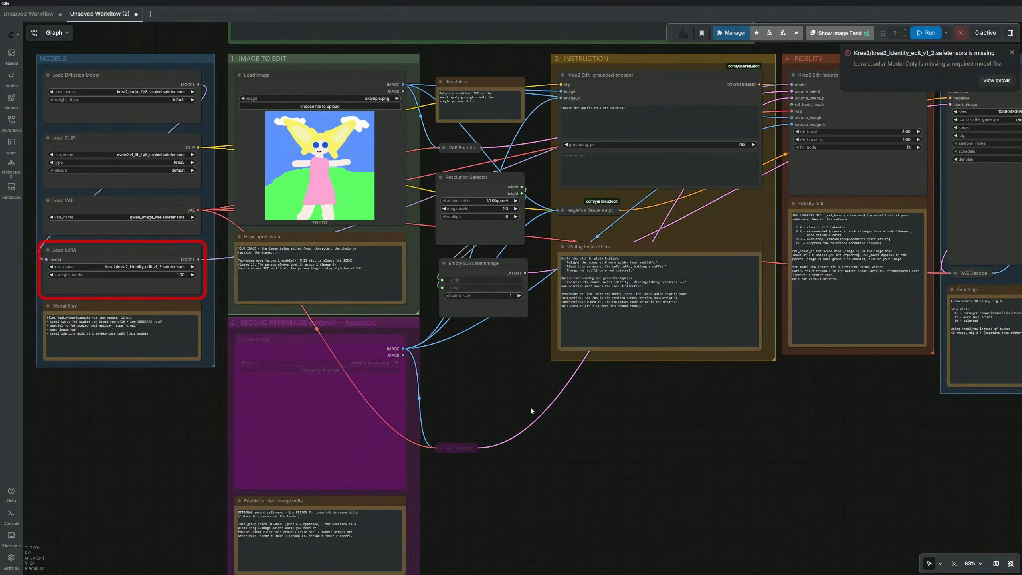
Examine the highlighted Load LoRA node, the Model files note and the README note in the pasted workflow
scroll(530, 408, down, 4)
scroll(208, 342, up, 8)
scroll(193, 314, up, 4)
drag(144, 266, 101, 317)
click(326, 310)
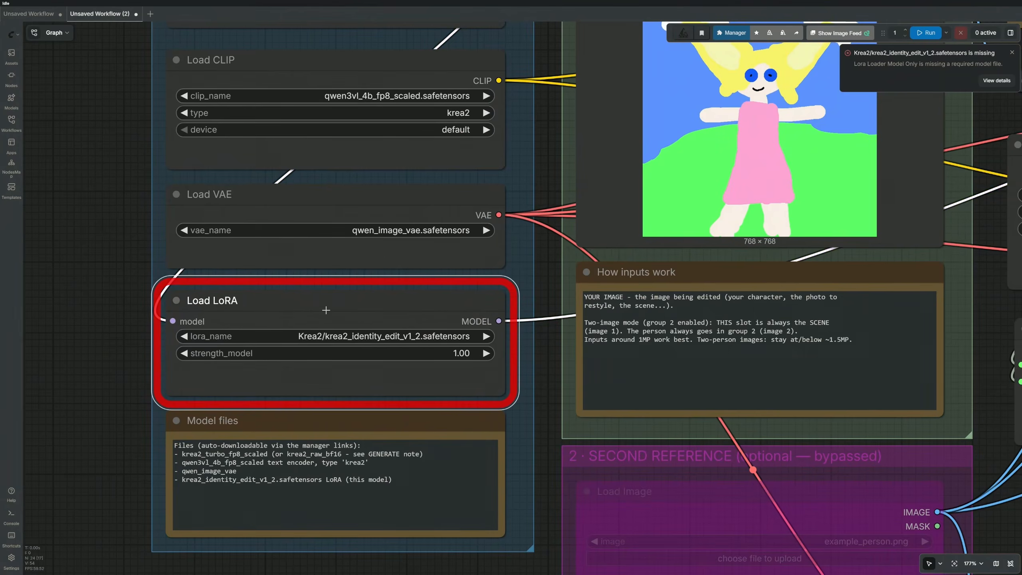
scroll(342, 351, up, 4)
scroll(374, 337, down, 10)
scroll(414, 91, up, 4)
drag(414, 91, 256, 298)
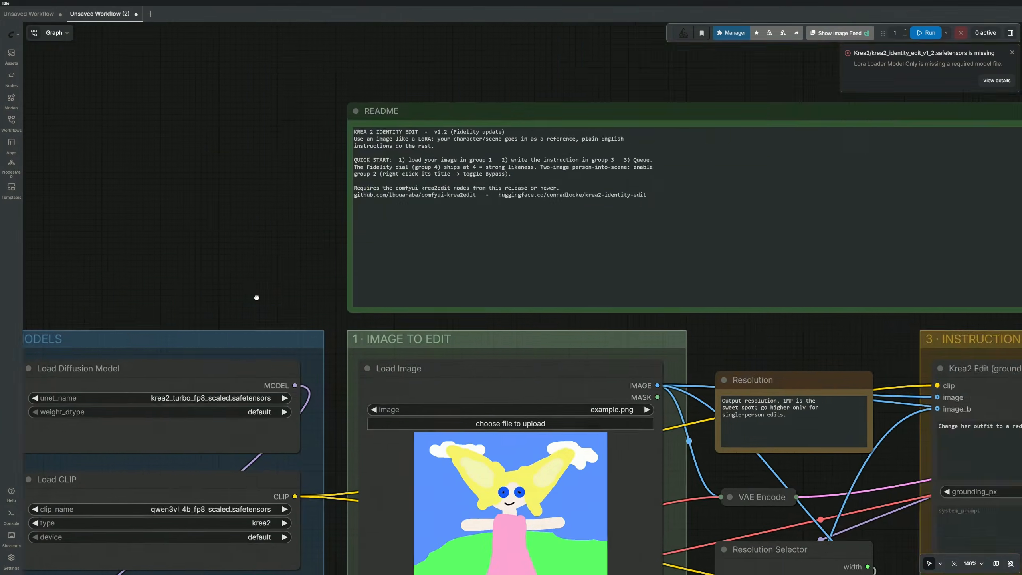
scroll(307, 243, up, 10)
scroll(171, 331, down, 3)
drag(530, 252, 817, 258)
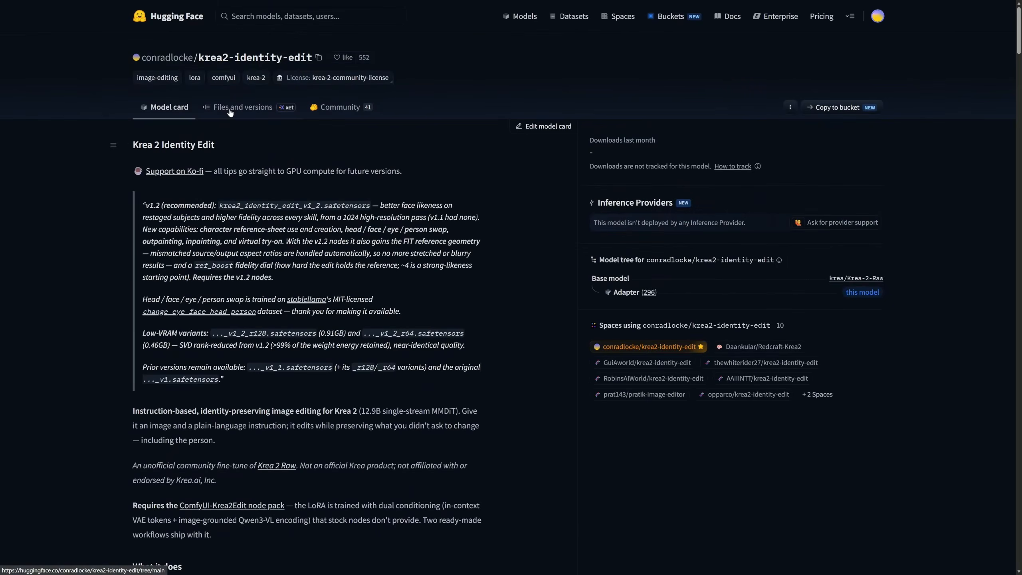
View the repository files of the krea2-identity-edit model on Hugging Face and locate krea2_identity_edit_v1_2.safetensors
click(240, 106)
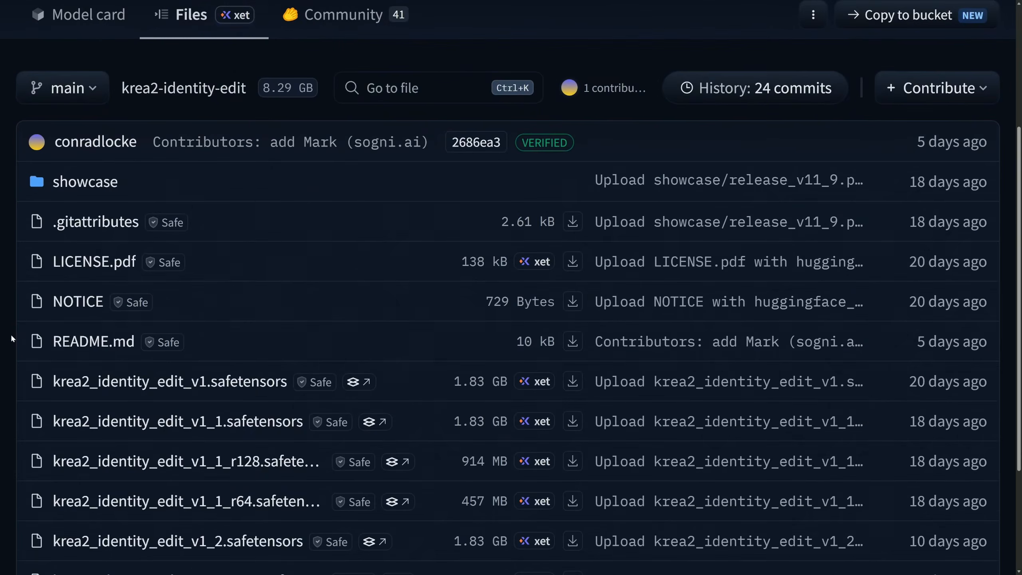
scroll(12, 339, down, 3)
drag(50, 381, 225, 381)
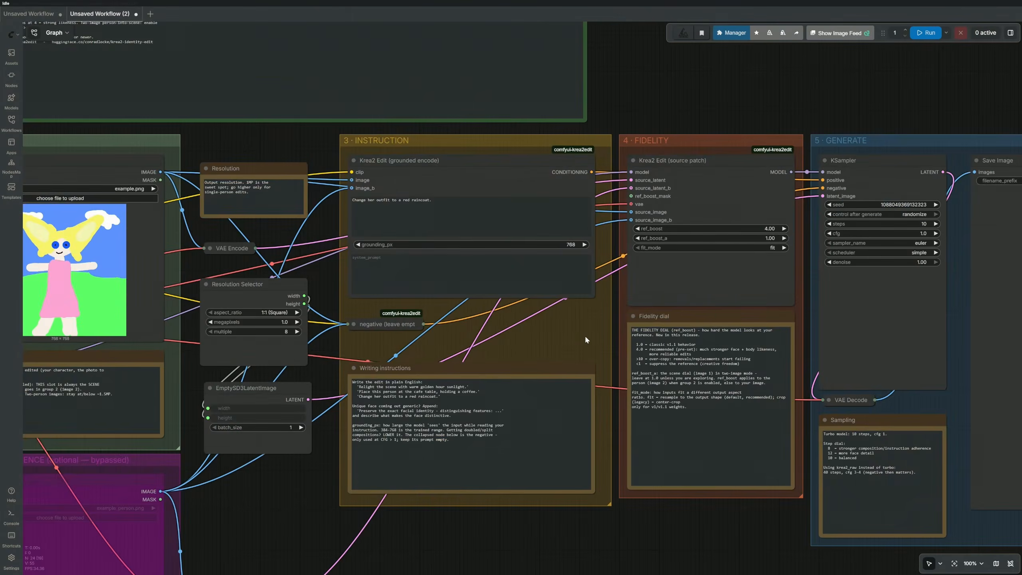
Copy the Krea2 Edit (grounded encode) and Krea2 Edit (source patch) nodes and paste them together in an empty canvas area
scroll(584, 335, up, 3)
drag(584, 335, 503, 406)
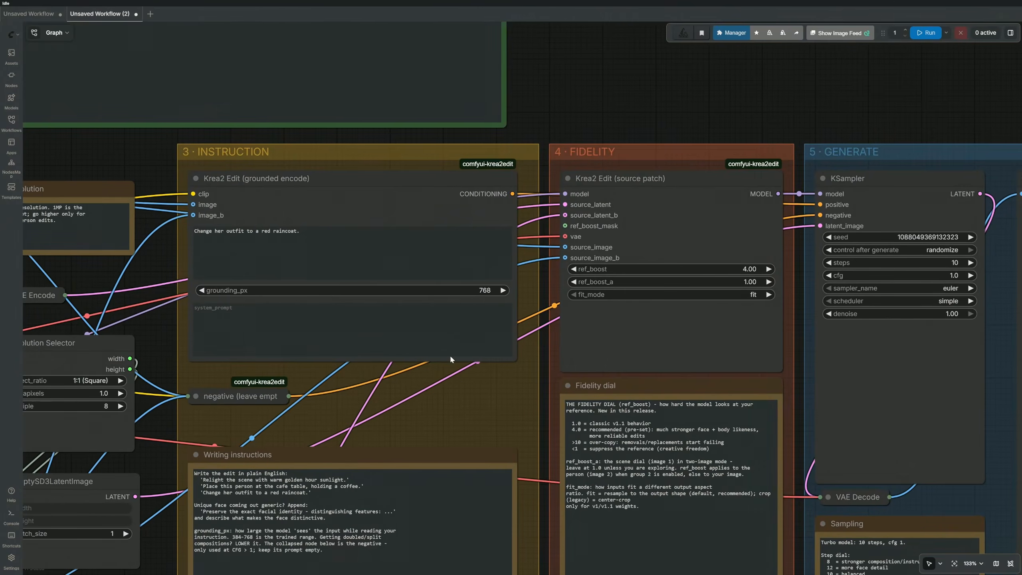
scroll(451, 359, down, 1)
click(441, 240)
ctrl+click(635, 203)
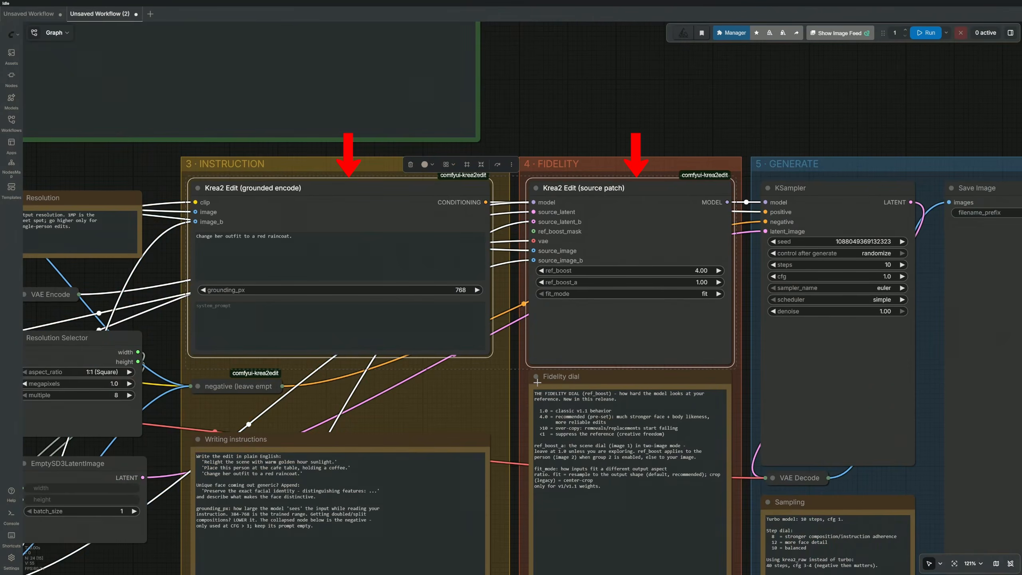
key(ctrl+c)
scroll(510, 375, down, 9)
drag(466, 511, 487, 253)
key(ctrl+v)
scroll(507, 363, up, 10)
click(652, 285)
drag(652, 285, 606, 202)
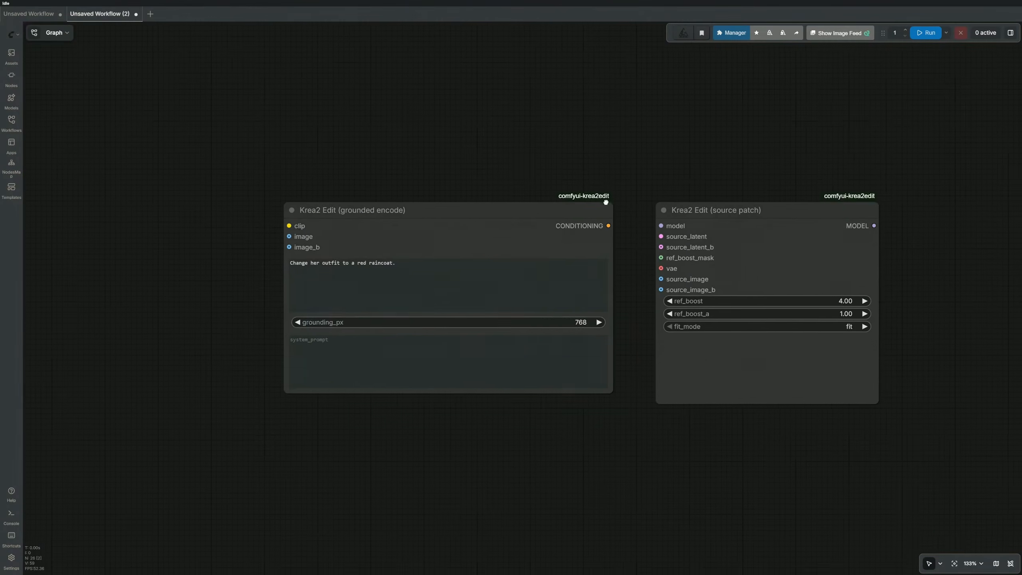
Rearrange the two pasted nodes so that Krea2 Edit (source patch) sits directly above Krea2 Edit (grounded encode)
scroll(570, 263, up, 2)
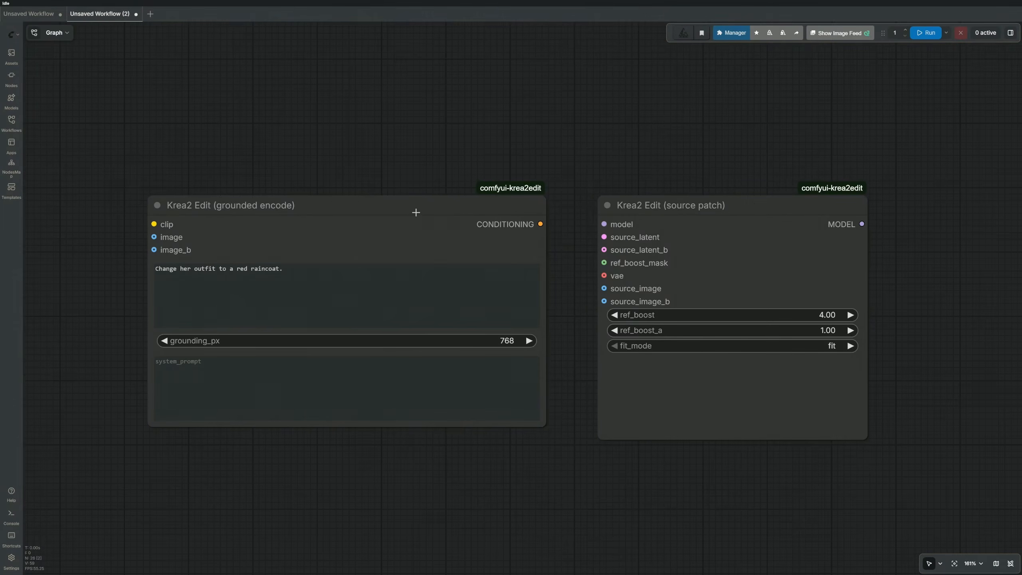
drag(404, 207, 430, 330)
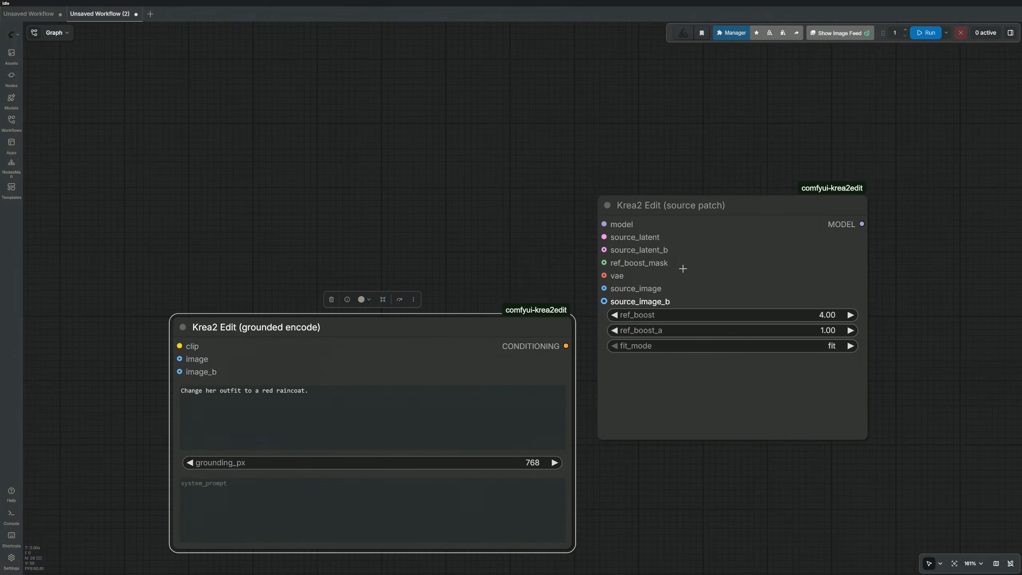
drag(720, 210, 300, 69)
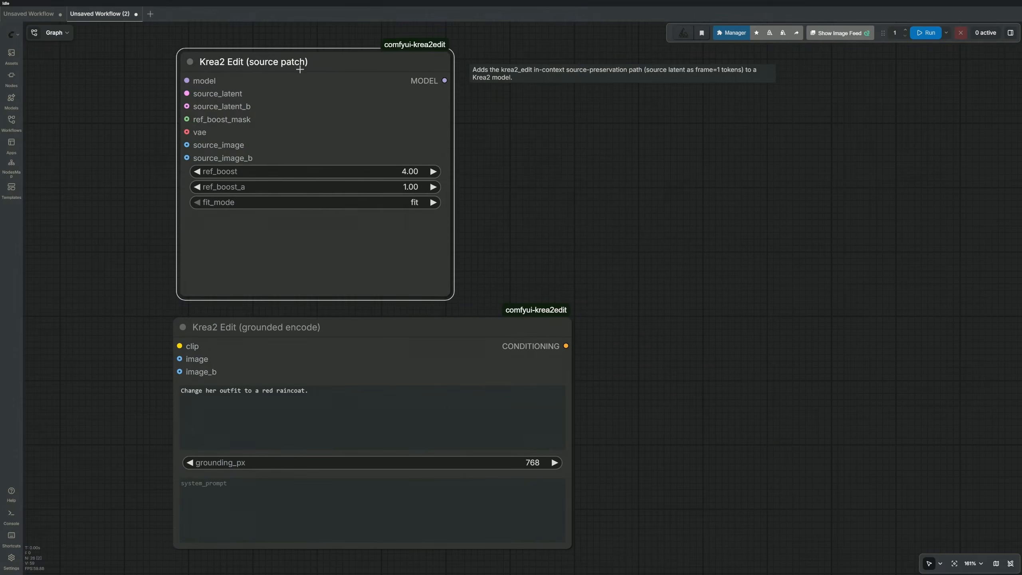
drag(543, 257, 692, 271)
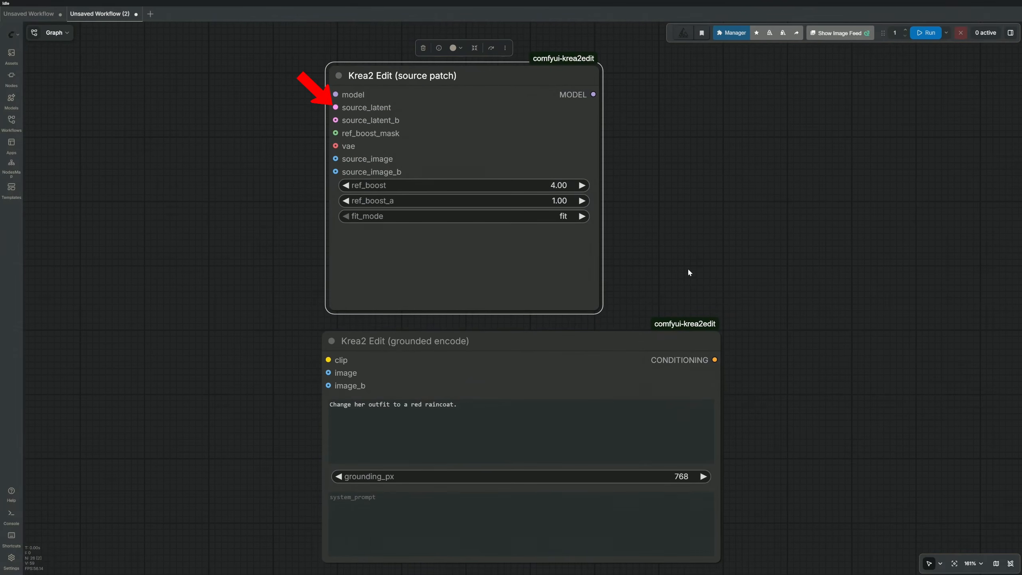
click(688, 272)
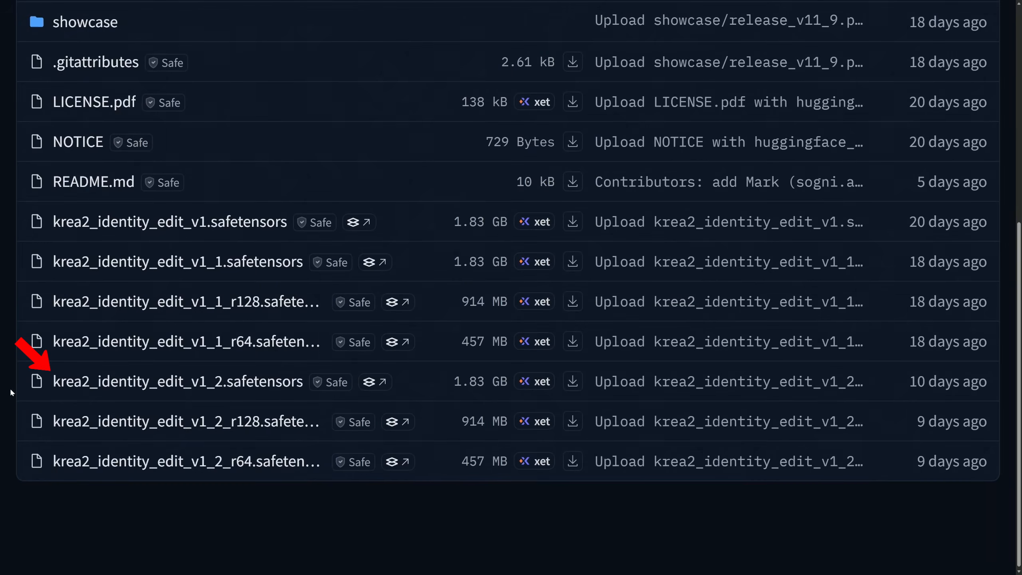
Compare krea2_identity_edit_v1_2.safetensors with its r128 and r64 variants in the Hugging Face file list
drag(49, 383, 225, 381)
click(222, 512)
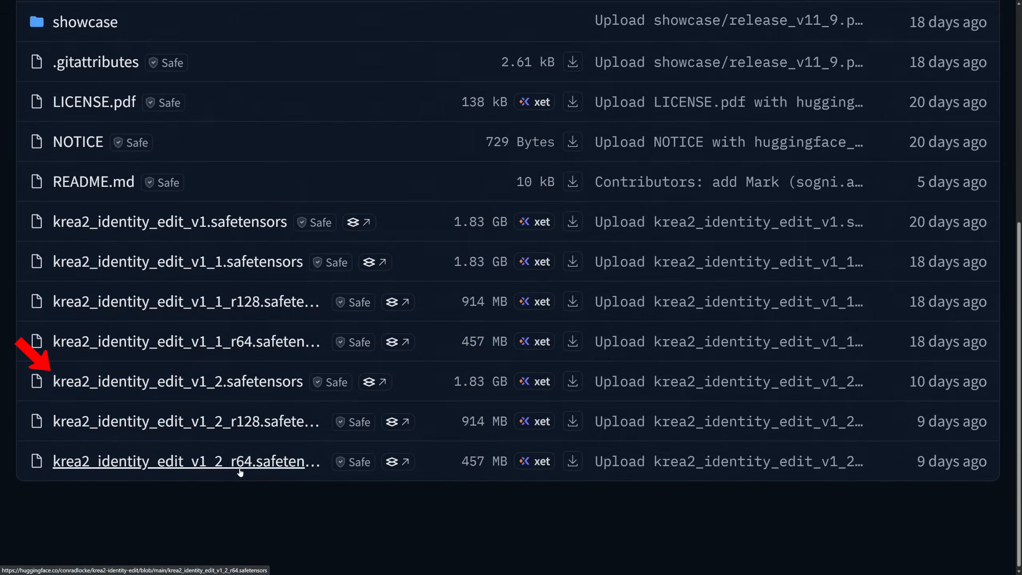
drag(49, 386, 309, 391)
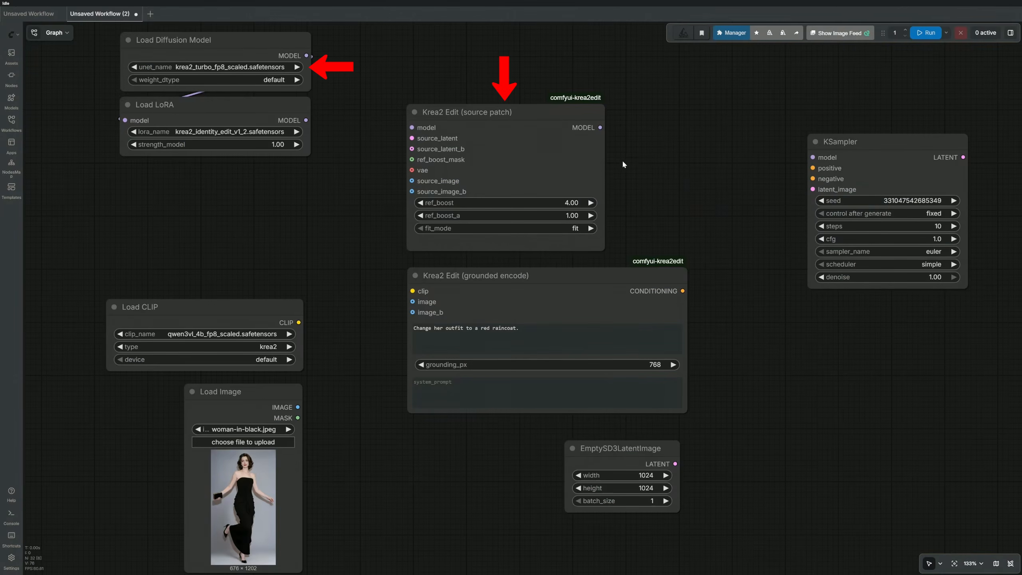
Connect the source patch MODEL to the KSampler, and link grounded encode to Load CLIP, the Load Image output and the KSampler's positive input
mouse_move(600, 127)
mouse_down()
mouse_move(651, 147)
mouse_move(813, 158)
mouse_up()
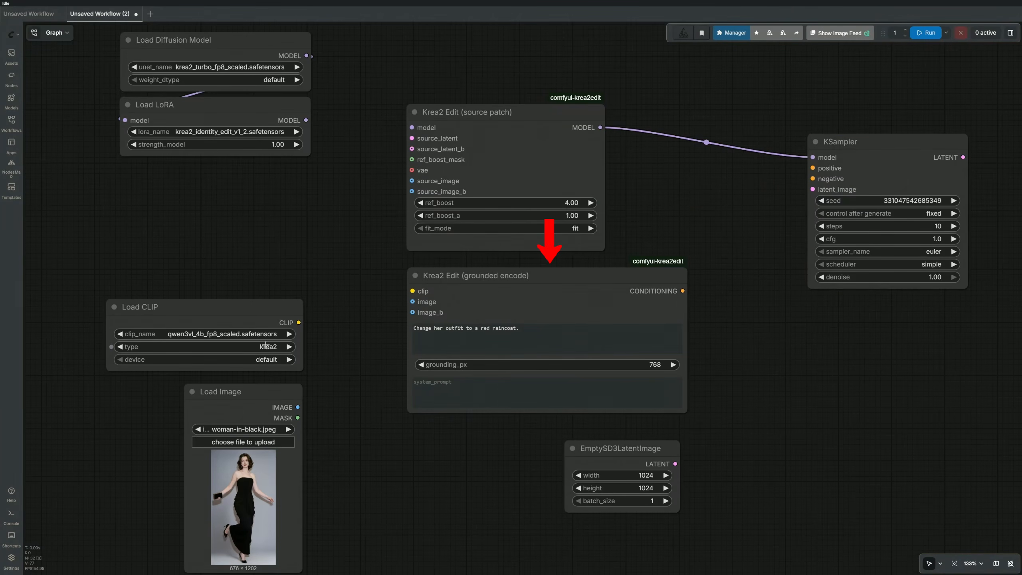
drag(298, 322, 412, 290)
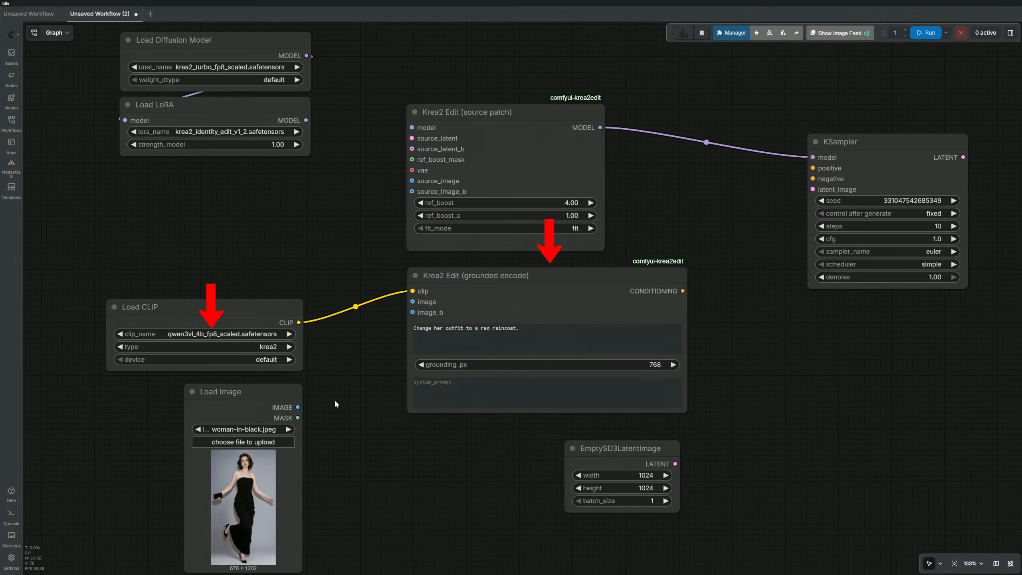
drag(298, 407, 413, 301)
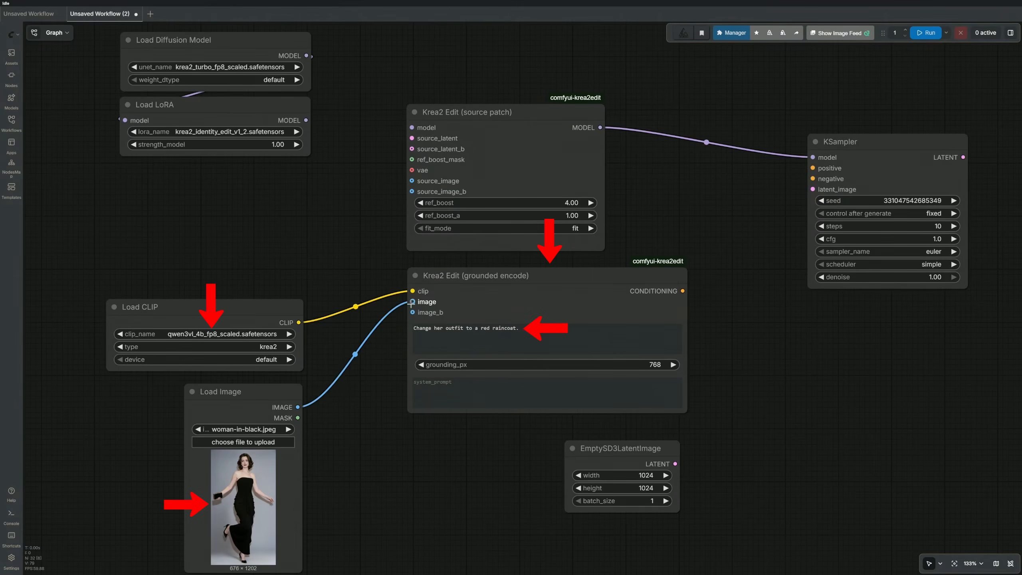
drag(683, 291, 812, 168)
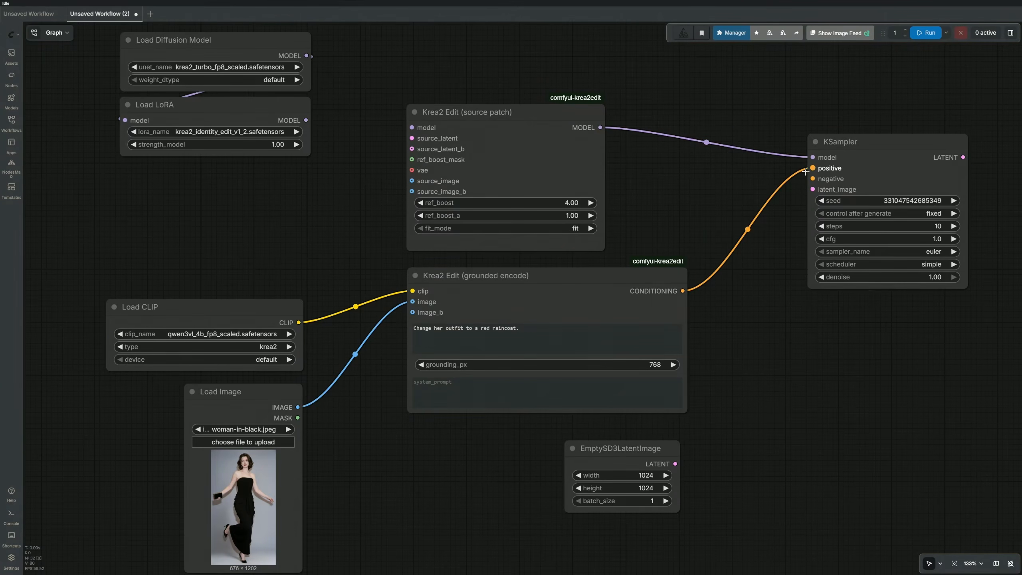
Link Load Image to the source patch's source_image, Load LoRA to its model input, and EmptySD3LatentImage to the KSampler's latent_image
drag(298, 407, 412, 181)
drag(306, 120, 412, 127)
drag(675, 463, 811, 188)
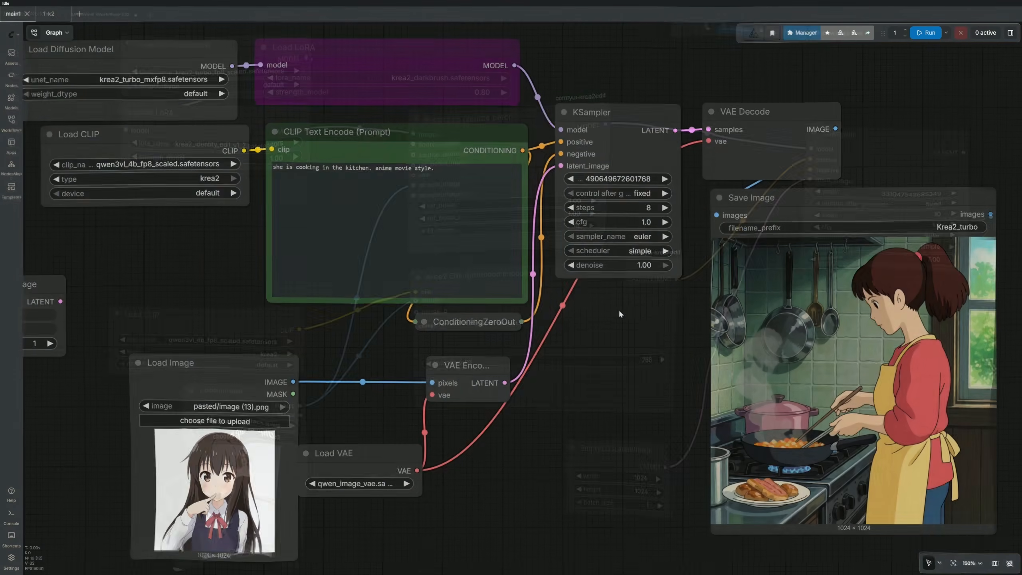
Set the KSampler's denoise to 0.66 in the main1 image-to-image workflow and run it
click(635, 265)
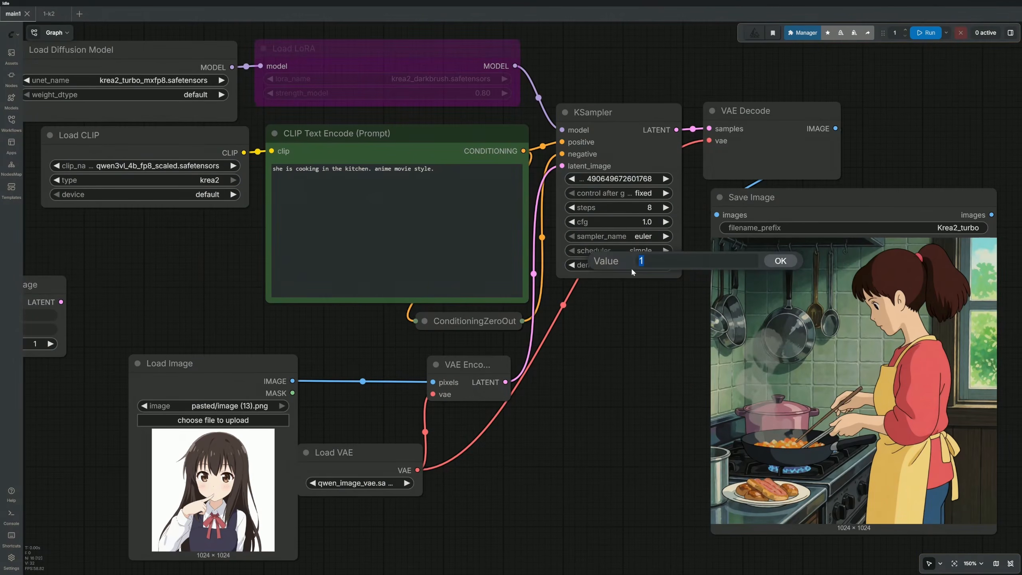
text(0.66)
key(Return)
key(ctrl+Return)
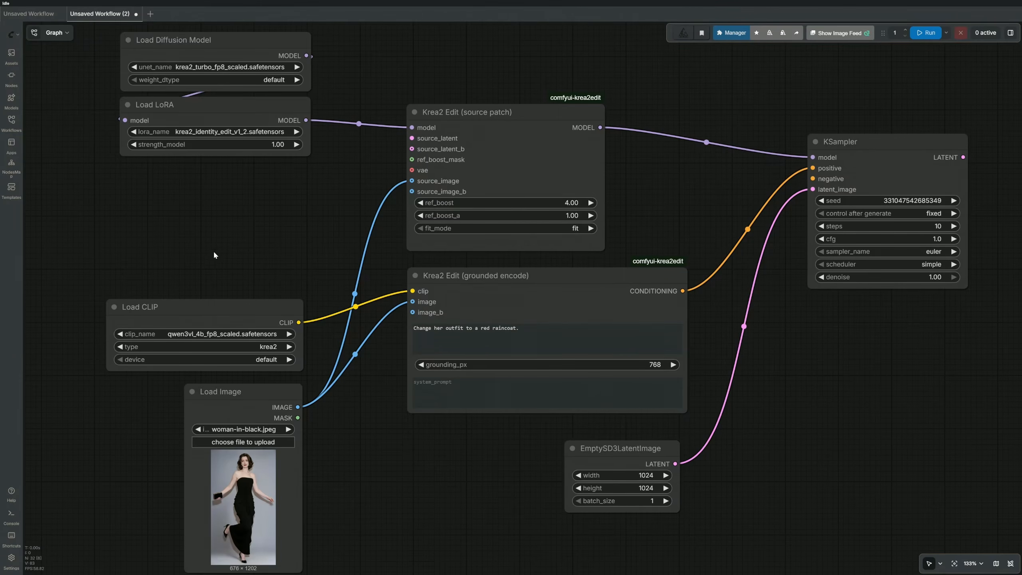
Try Patch Sage Attention KJ and Patch Flash Attention KJ chained between Load LoRA and the source patch's model input, and remove both nodes
key(ctrl+v)
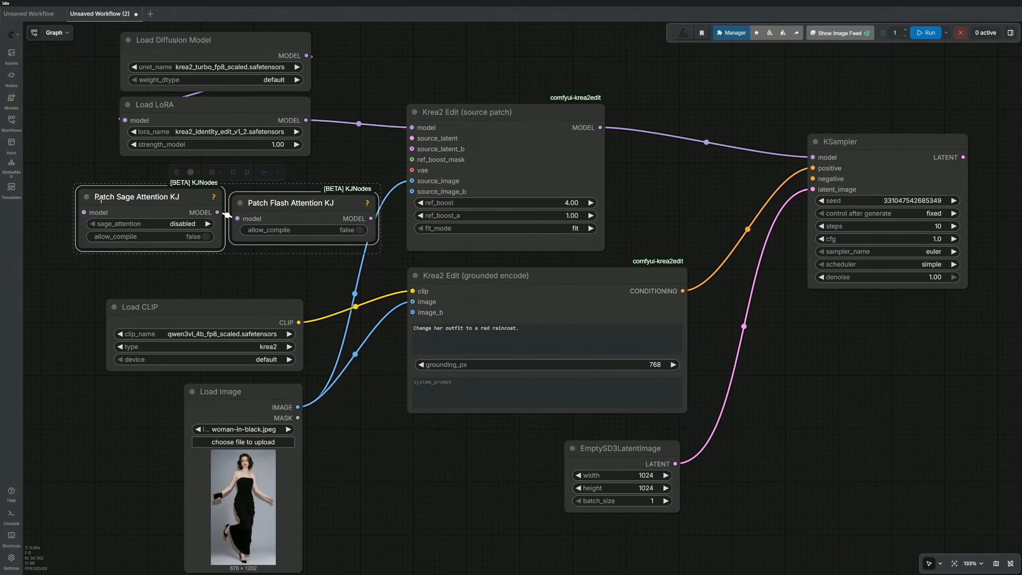
click(137, 275)
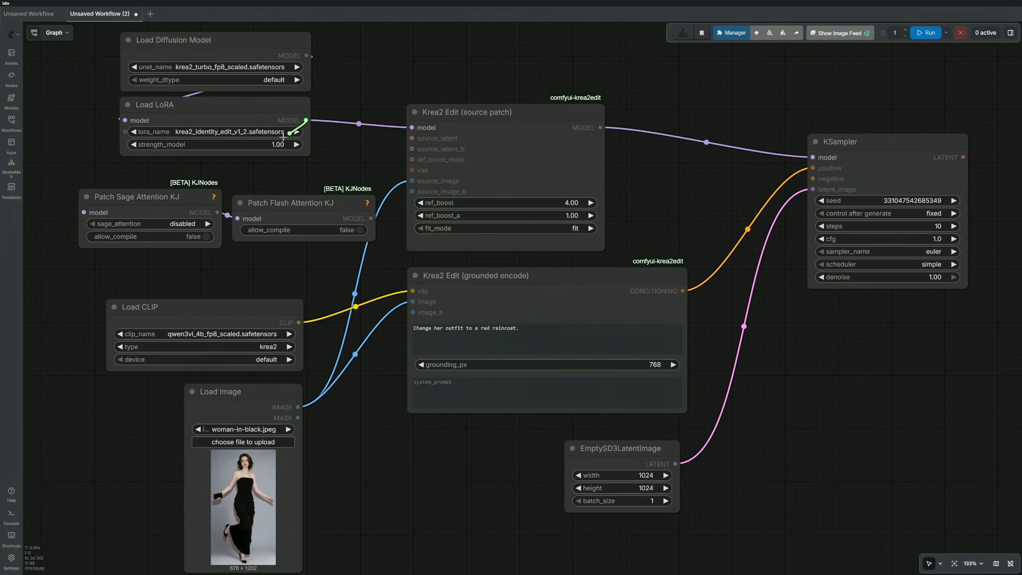
drag(306, 120, 83, 212)
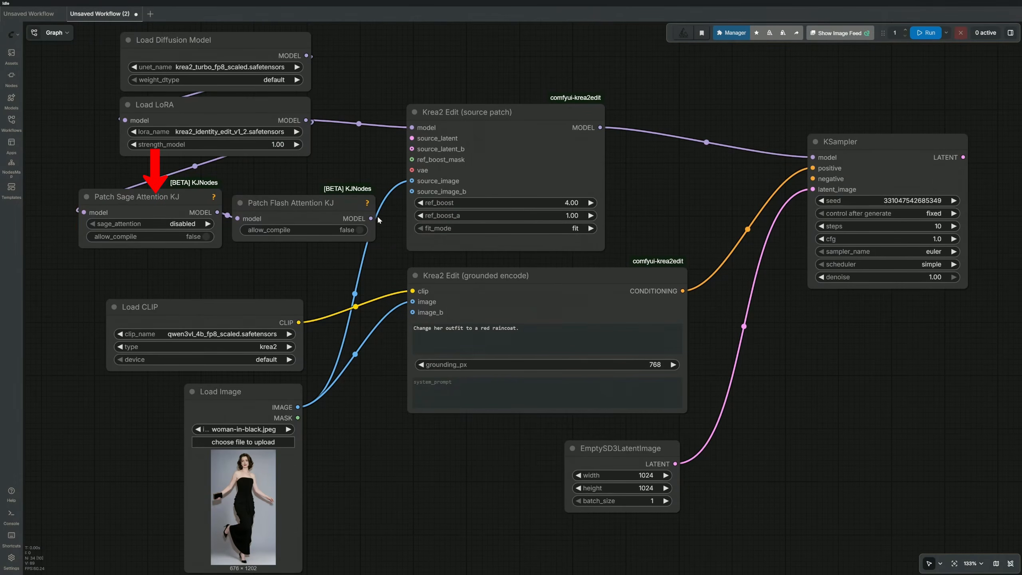
drag(370, 218, 411, 128)
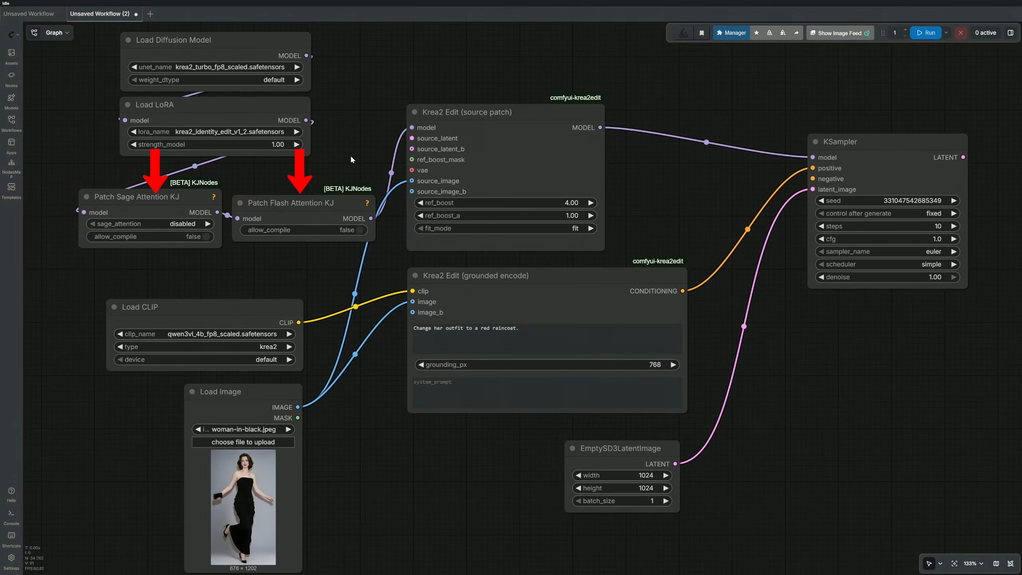
drag(193, 254, 265, 201)
click(176, 172)
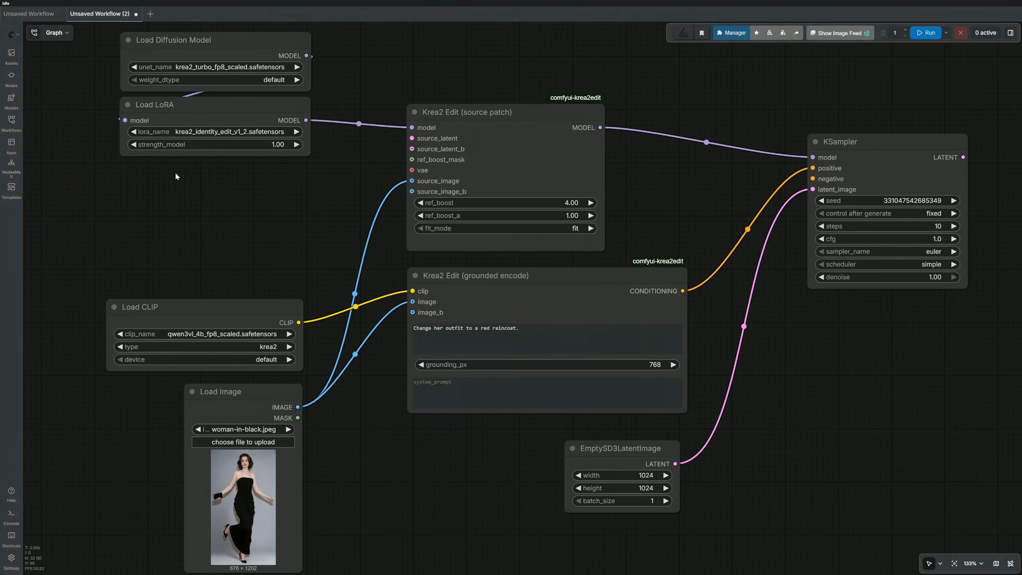
Link Load Image and a Load VAE with krea2RealVae_v10.safetensors to a VAE Encode, and its LATENT to the source patch's source_latent
scroll(379, 176, up, 3)
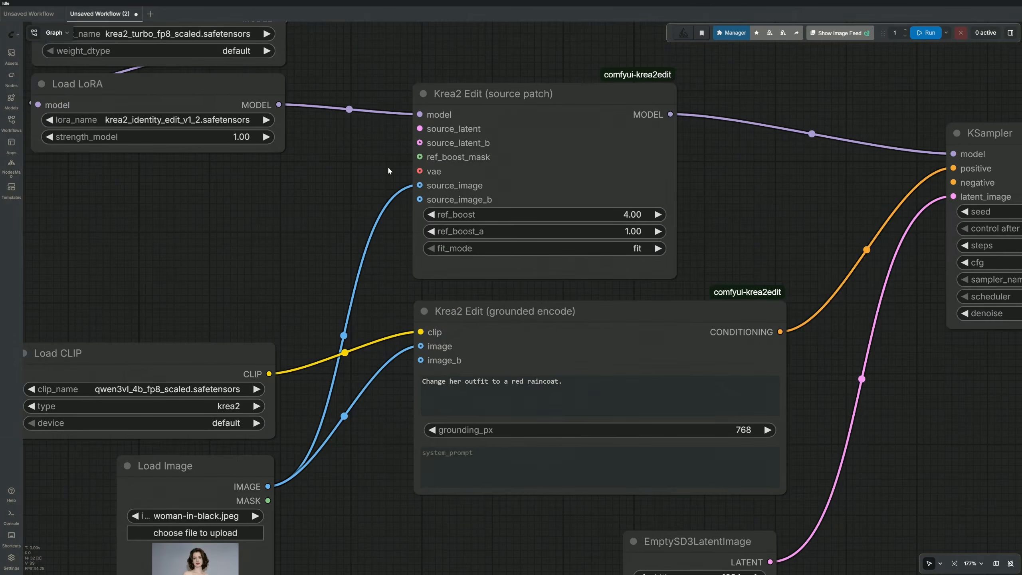
scroll(389, 171, up, 4)
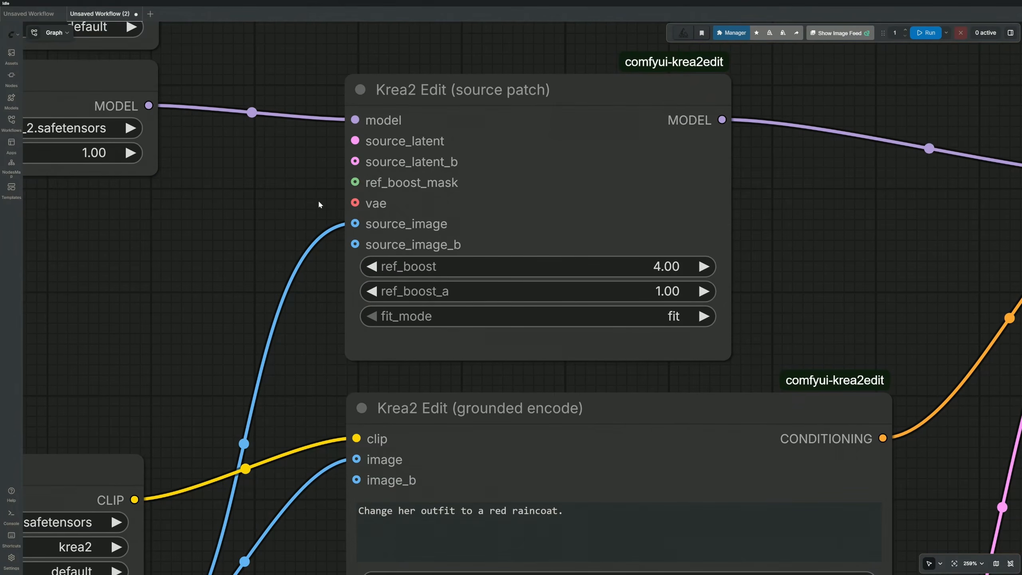
scroll(319, 204, up, 1)
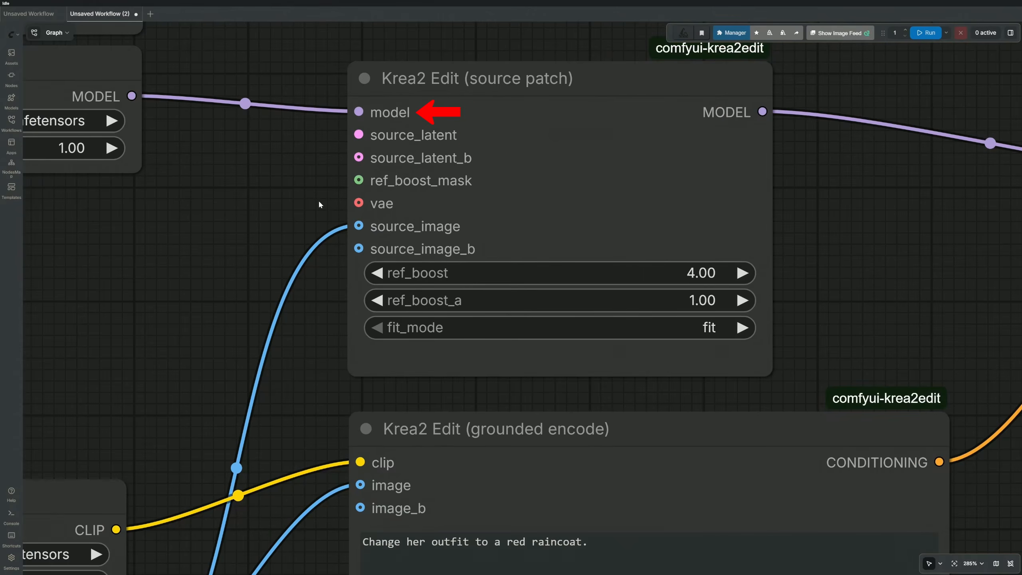
scroll(284, 262, down, 4)
scroll(284, 259, down, 2)
drag(284, 261, 480, 233)
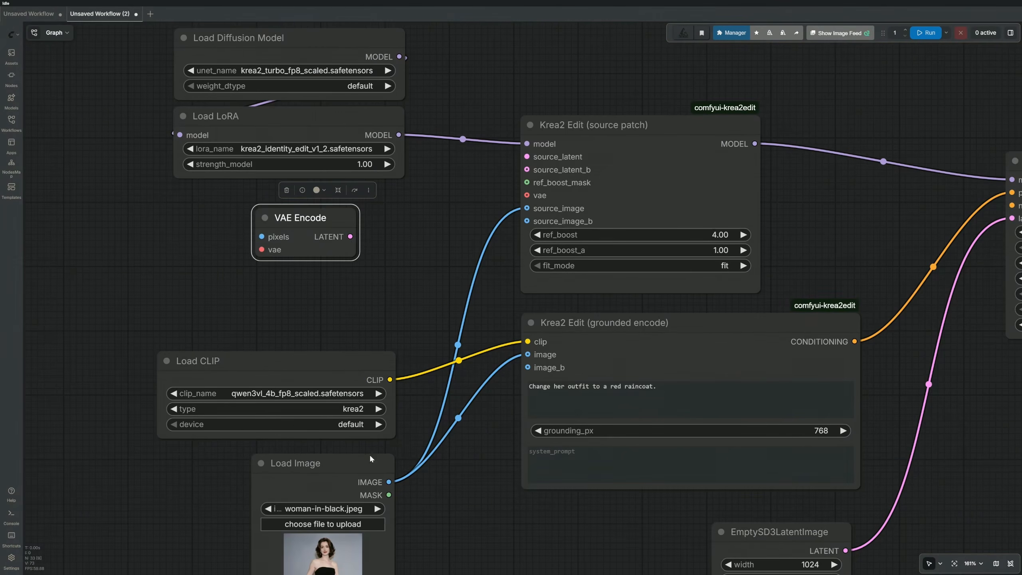
drag(388, 481, 282, 266)
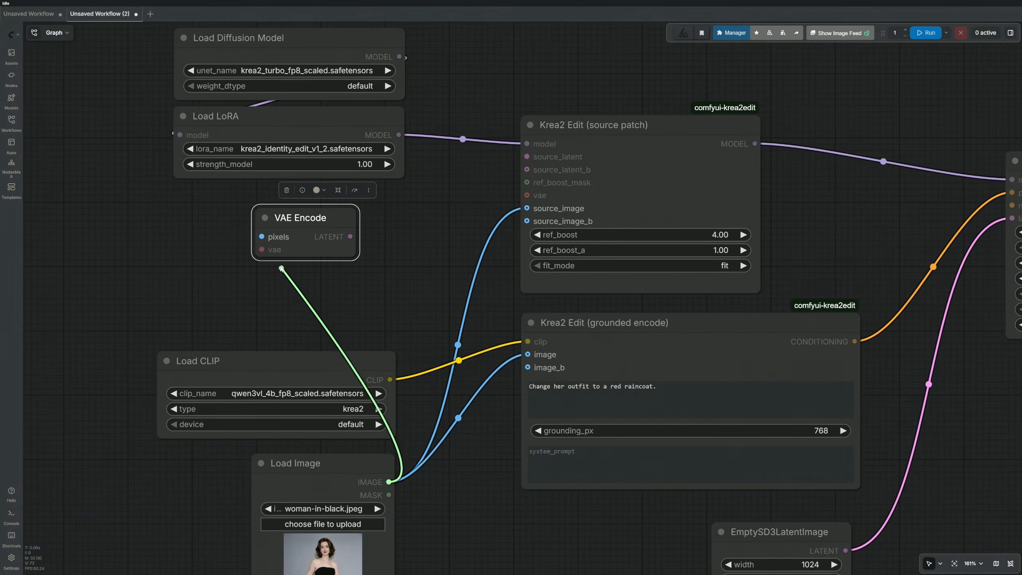
drag(282, 266, 261, 236)
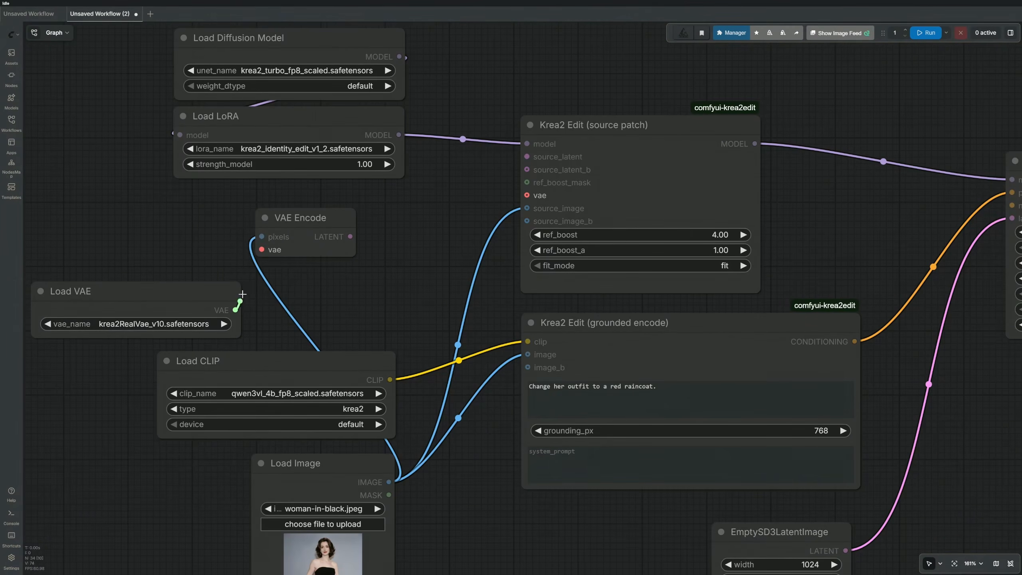
drag(236, 309, 261, 249)
drag(350, 237, 526, 156)
Duplicate the Load Image node holding woman-in-black.jpeg and place the copy beside the original, below Load VAE
scroll(472, 224, up, 4)
drag(475, 224, 399, 275)
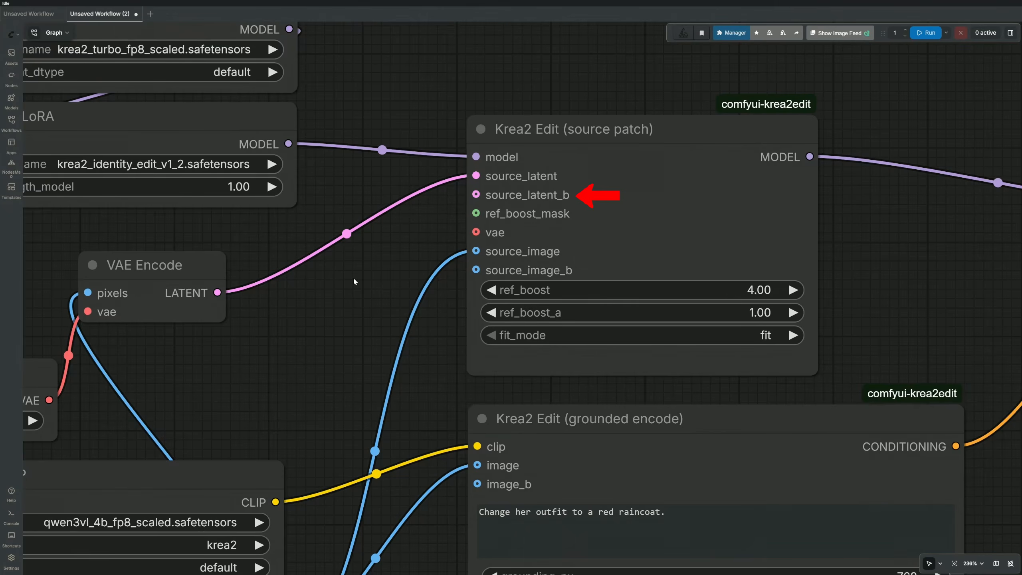
scroll(353, 277, down, 7)
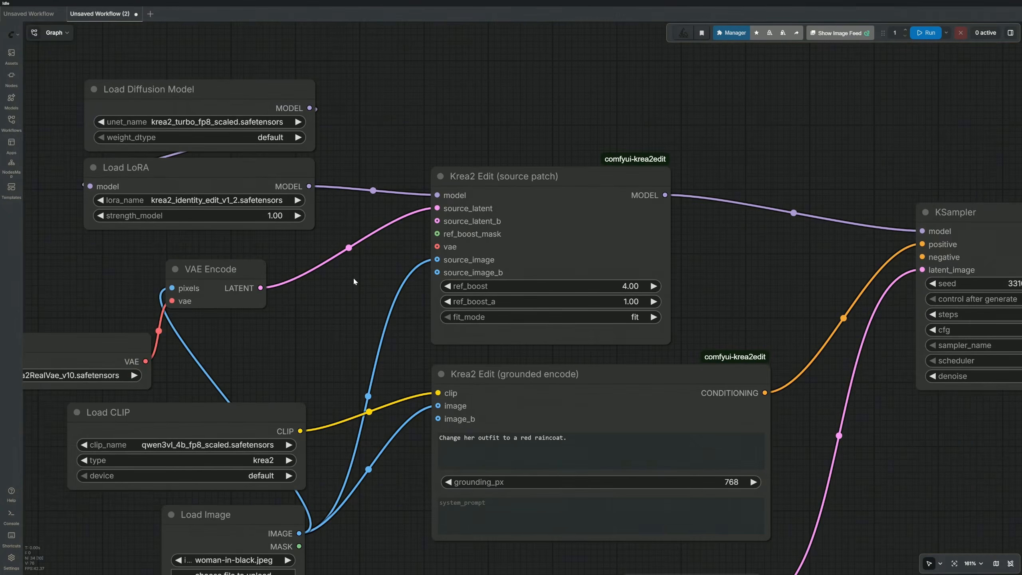
drag(346, 294, 448, 250)
drag(247, 288, 197, 262)
click(353, 415)
key(ctrl+c)
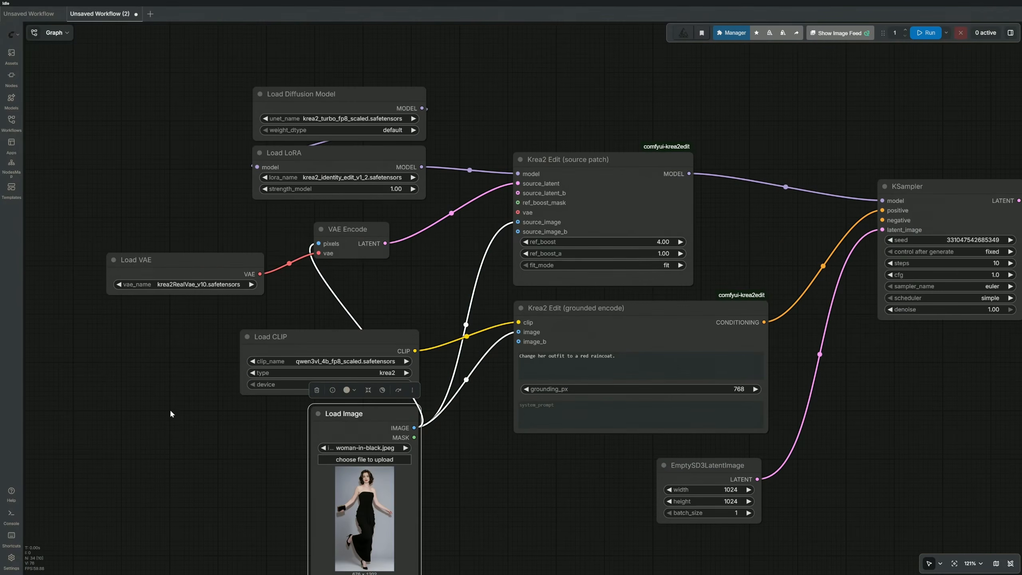
click(105, 380)
key(ctrl+v)
Rename the copied image loader node to Load Image-2
scroll(112, 346, up, 6)
double_click(208, 360)
click(207, 359)
text(-2)
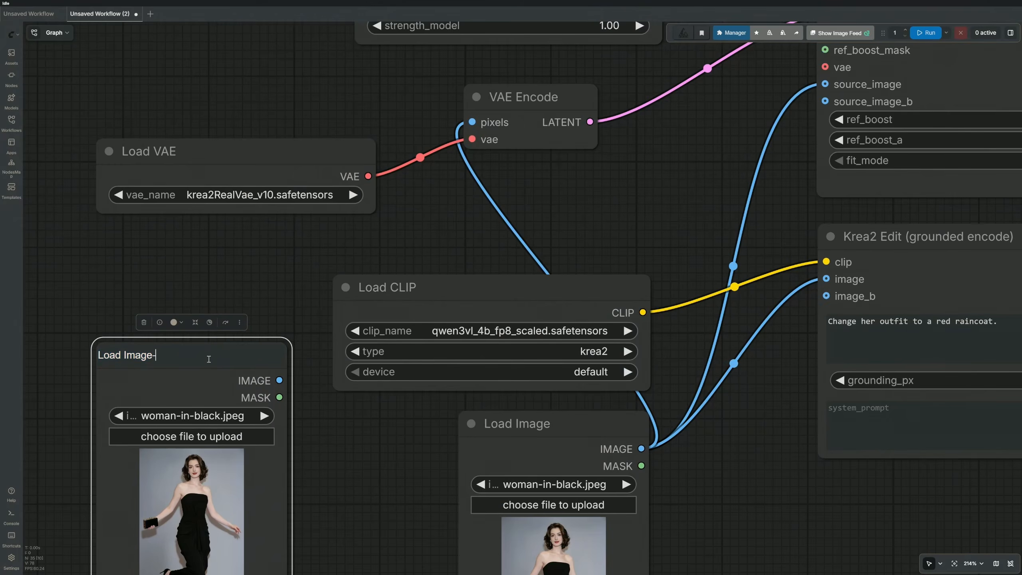
key(Return)
Feed a second VAE Encode from Load VAE and Load Image-2, and link its LATENT to the source patch's source_latent_b
scroll(212, 359, down, 5)
drag(400, 202, 403, 254)
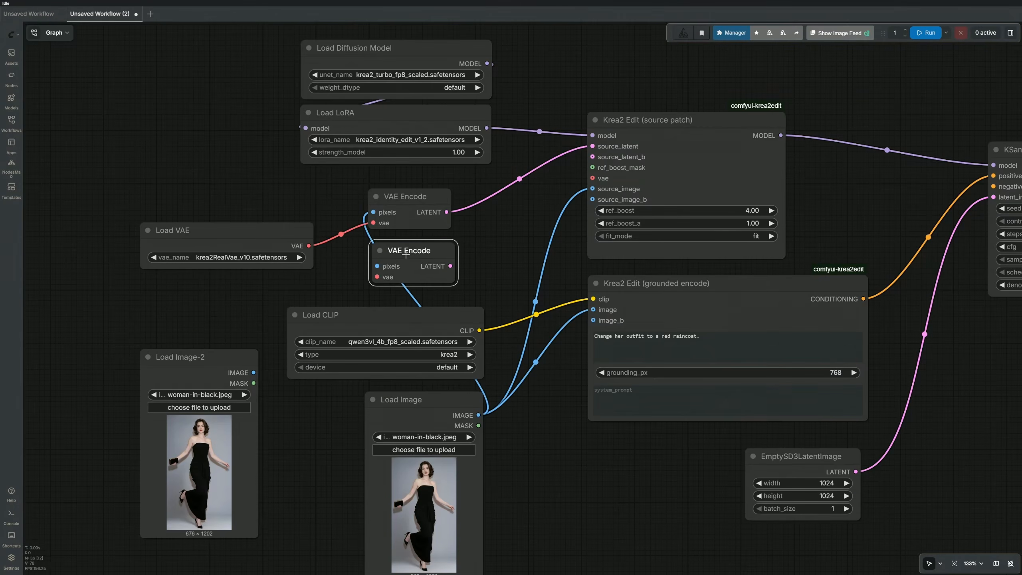
drag(308, 245, 377, 277)
drag(229, 356, 239, 289)
drag(262, 305, 377, 266)
drag(488, 246, 522, 209)
click(471, 286)
Connect the Load VAE output to the source patch's vae input
scroll(471, 287, up, 5)
drag(393, 350, 381, 365)
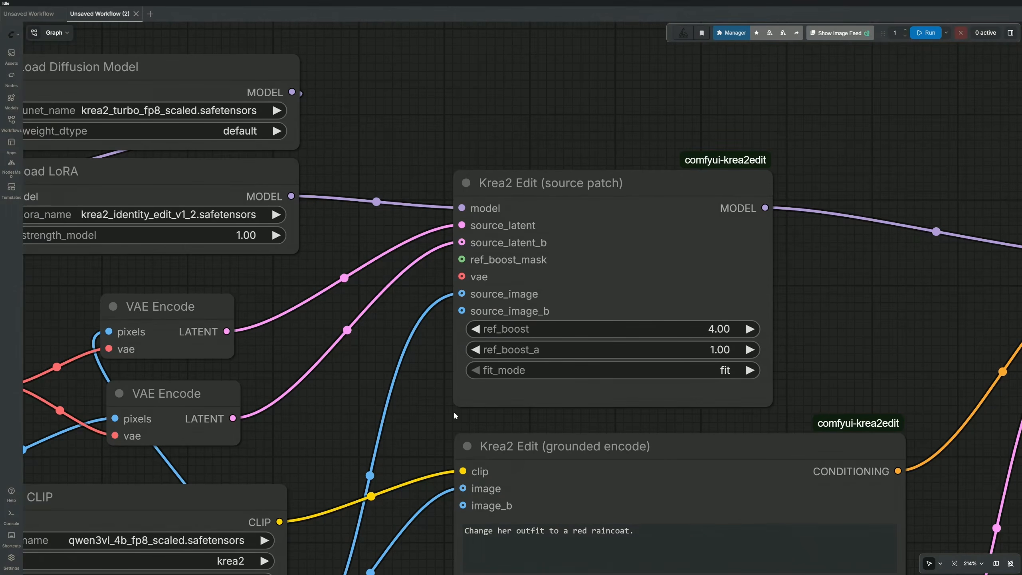
scroll(288, 439, down, 2)
drag(288, 439, 443, 304)
drag(209, 261, 587, 170)
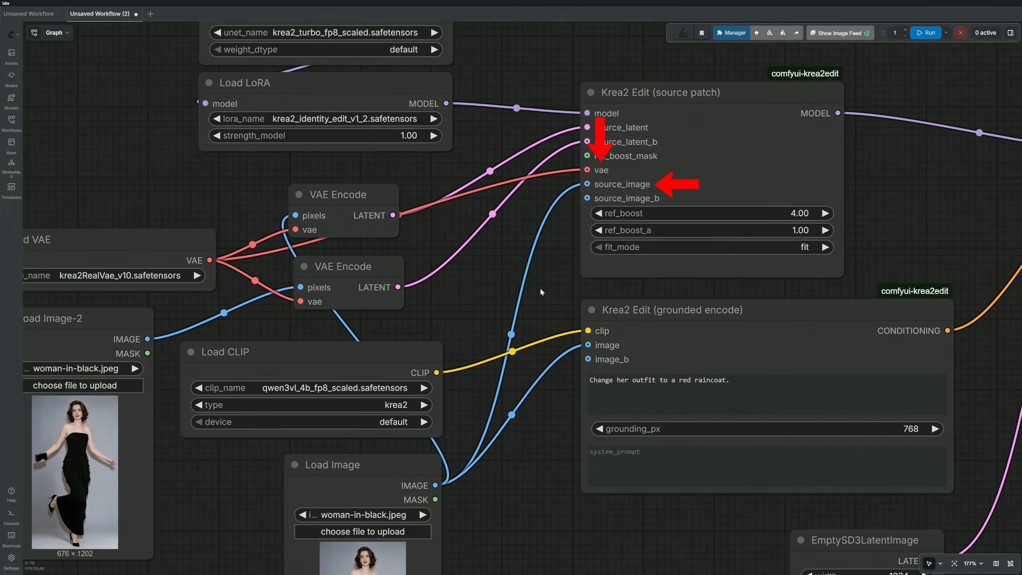
Try crop (legacy) as the source patch's fit_mode, point out EmptySD3LatentImage, and restore fit_mode to fit
scroll(506, 445, down, 1)
drag(505, 446, 517, 378)
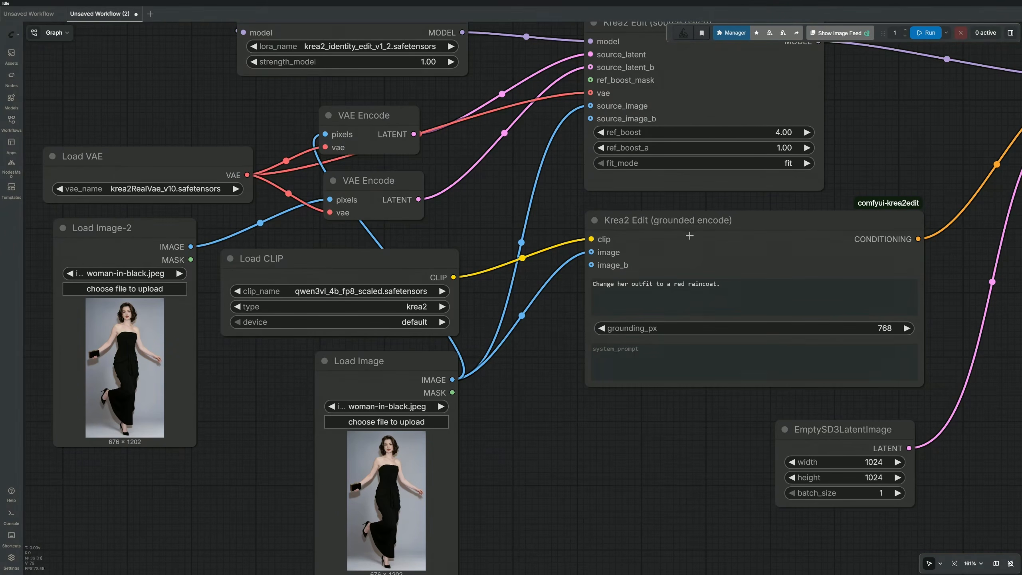
click(788, 163)
click(798, 173)
click(806, 432)
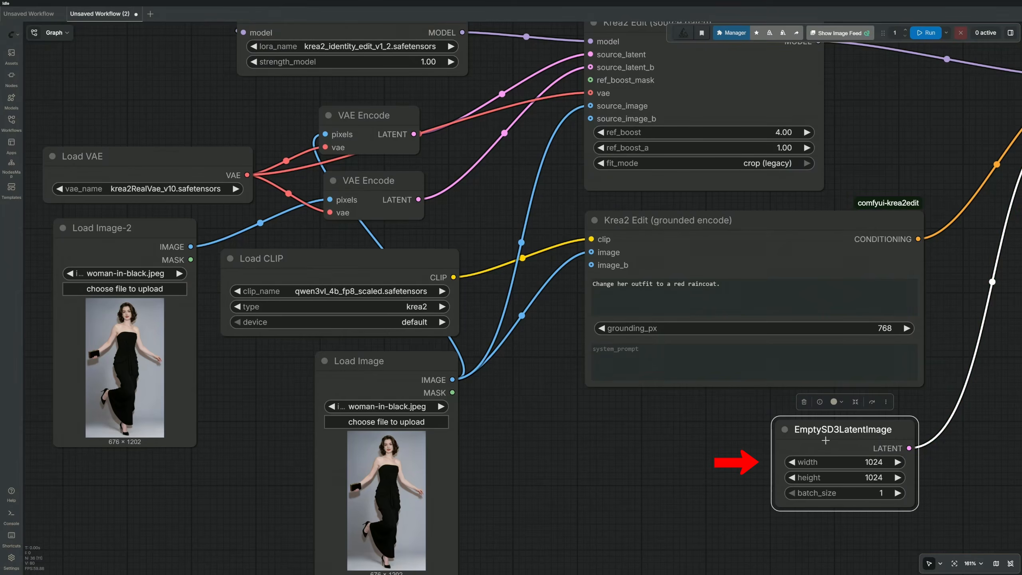
click(743, 430)
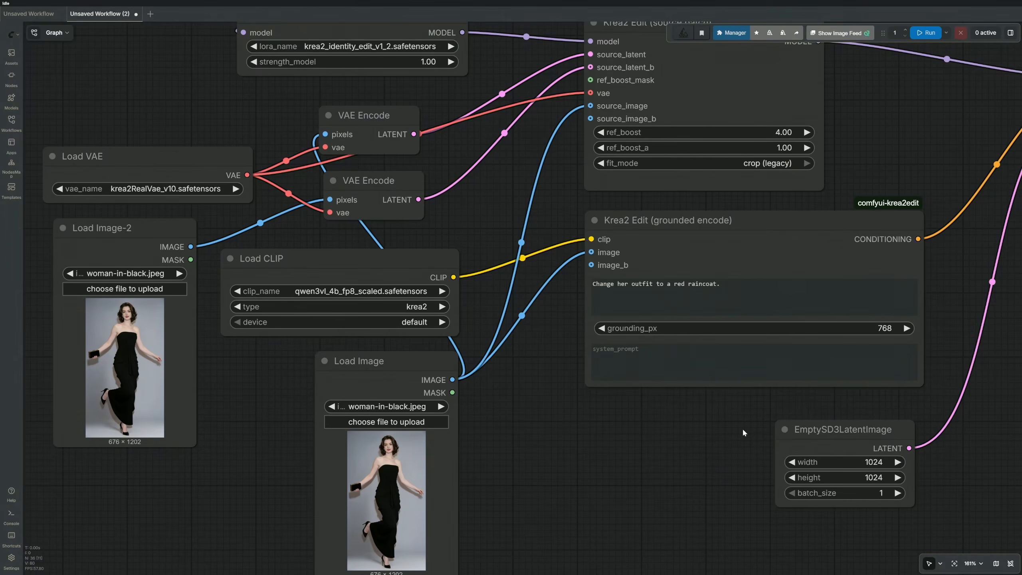
click(759, 162)
click(777, 163)
Load cucumber.png into the Load Image-2 node
drag(541, 370, 553, 416)
scroll(551, 410, up, 2)
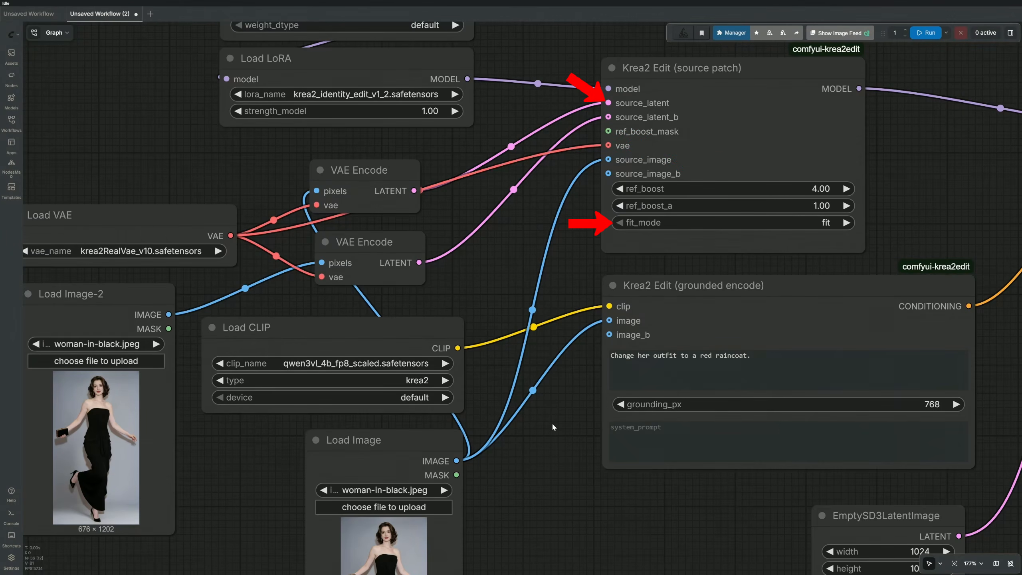
click(109, 344)
click(135, 397)
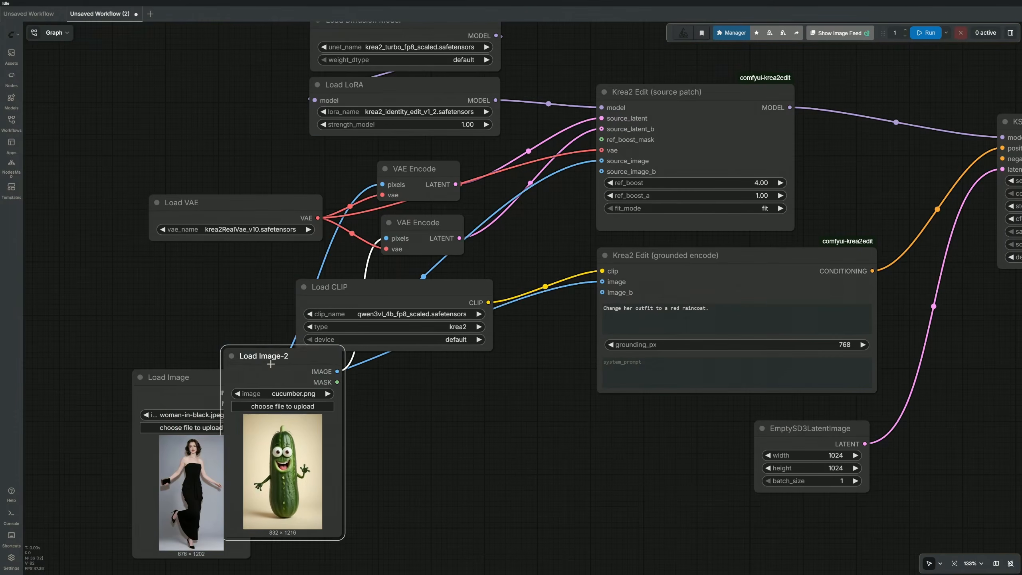
Rearrange the graph so Load Image and Load Image-2 sit side by side directly beneath Load CLIP
drag(271, 364, 363, 403)
drag(381, 287, 354, 271)
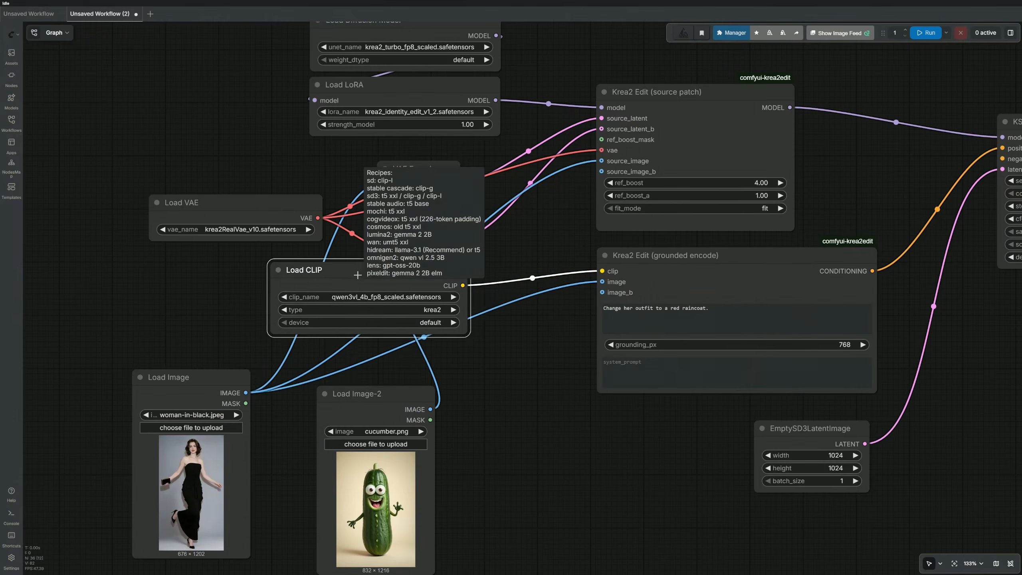
drag(363, 396, 374, 349)
drag(216, 382, 275, 349)
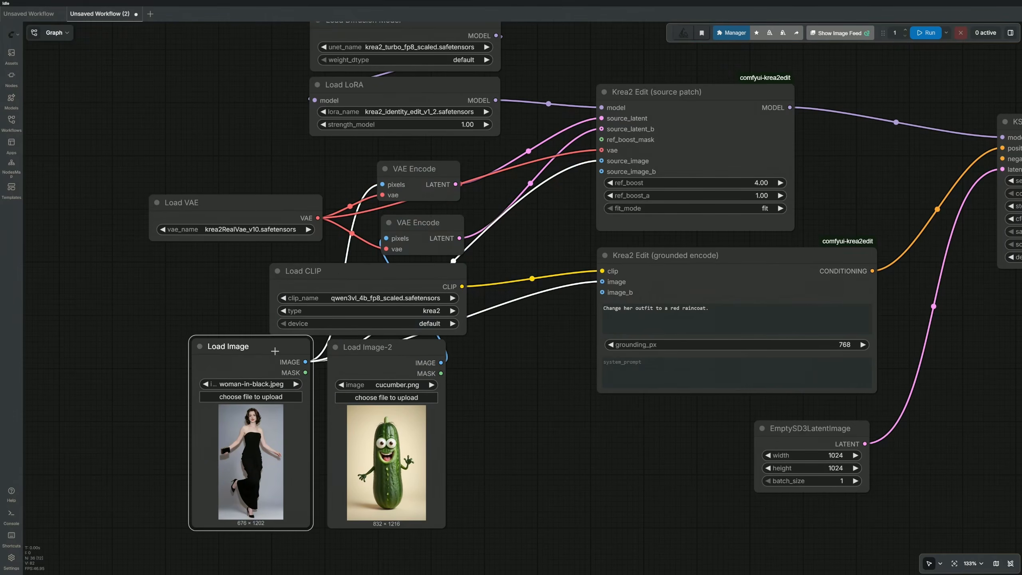
Rename the Load Image node with woman-in-black.jpeg to Load Image-1
scroll(275, 350, up, 4)
double_click(260, 347)
click(261, 347)
text(-1)
key(Return)
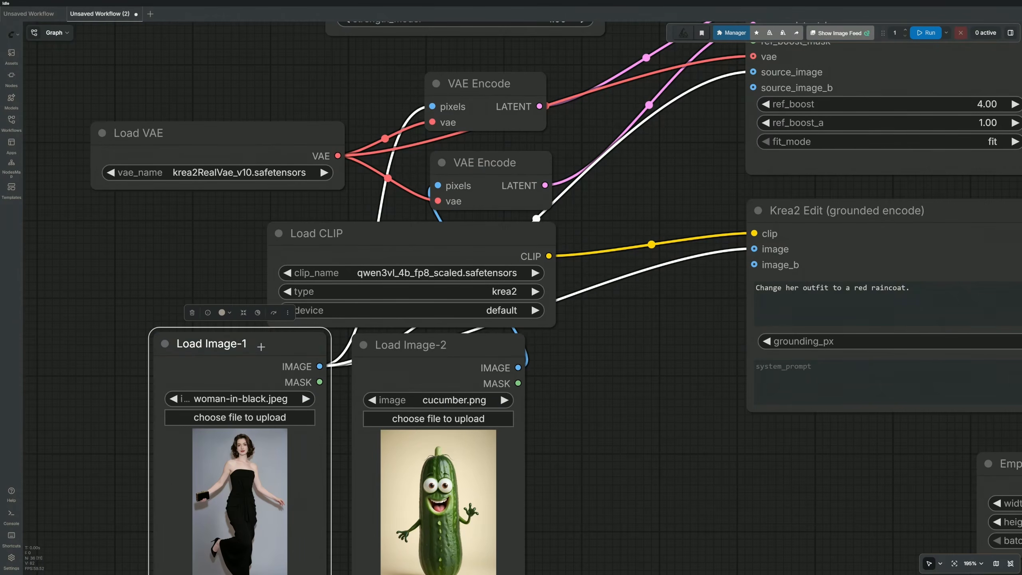
Connect the Load Image-2 IMAGE output to the source patch's source_image_b and examine the node's ref_boost_mask input
scroll(454, 373, down, 4)
drag(567, 370, 495, 385)
click(495, 362)
scroll(495, 385, up, 2)
drag(391, 382, 586, 152)
scroll(554, 207, up, 5)
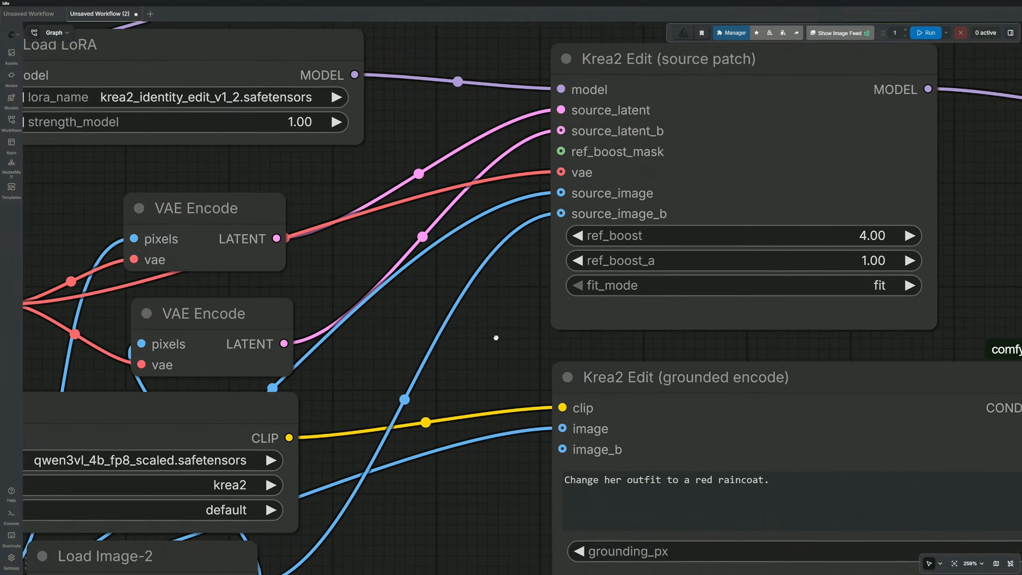
click(567, 186)
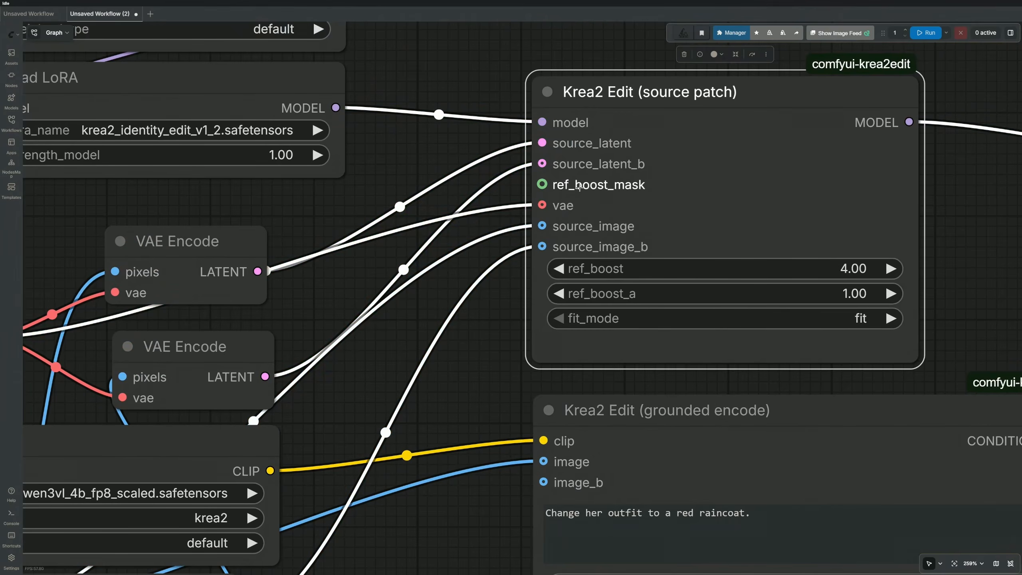
click(496, 314)
Load the model-poses image into the Load Image-2 node
scroll(496, 314, down, 8)
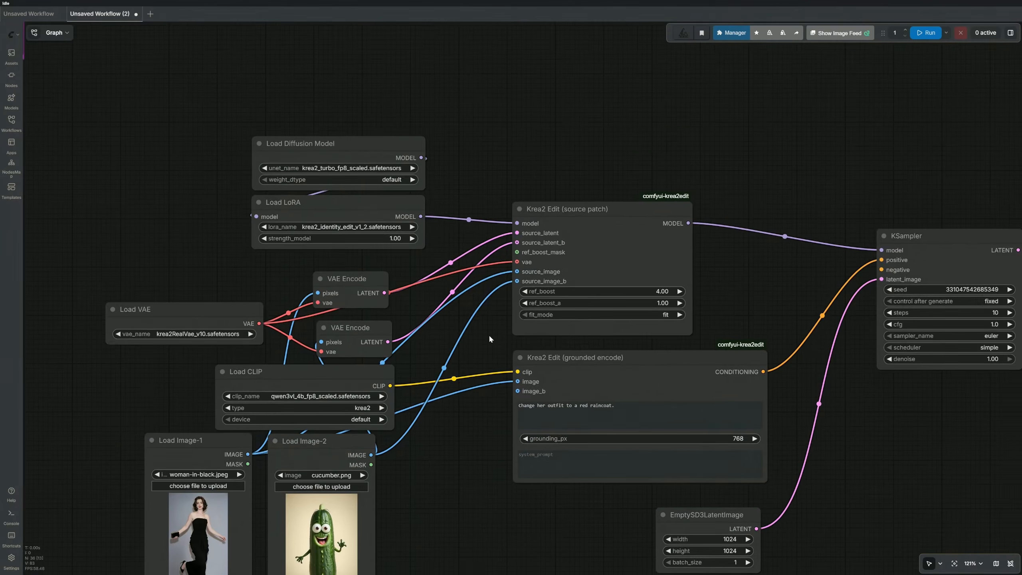
drag(473, 411, 491, 340)
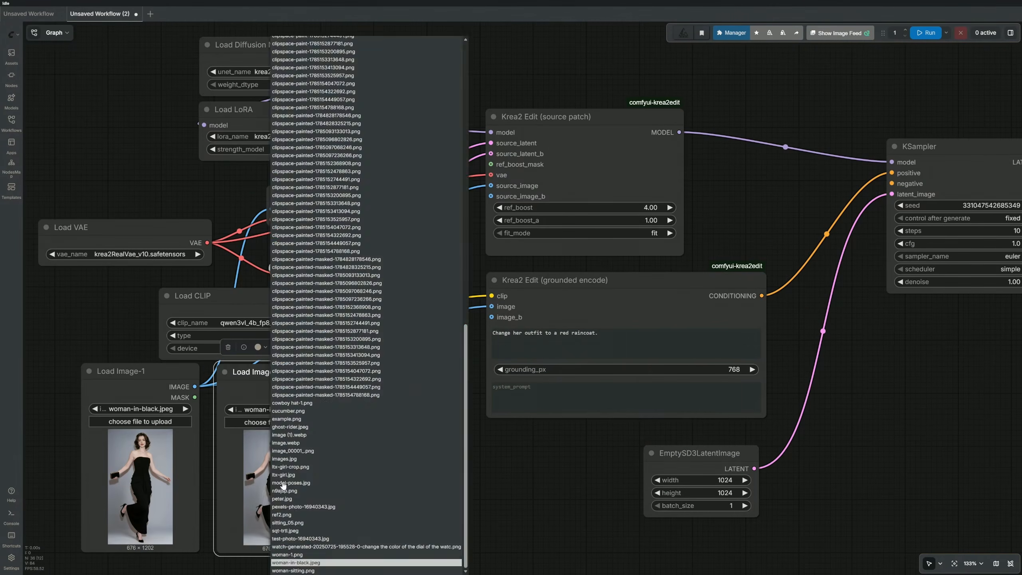
click(283, 482)
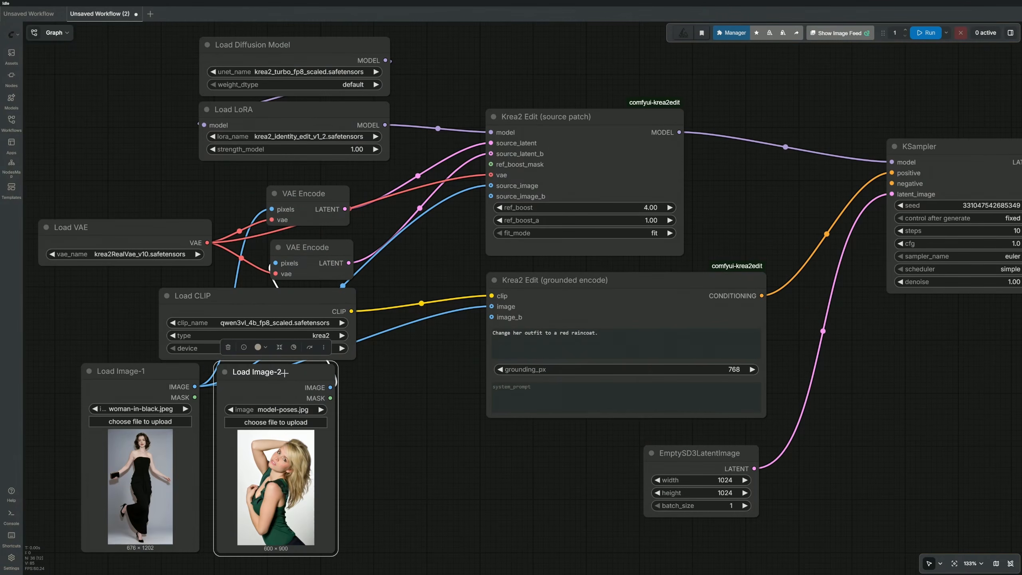
Paint and save a mask over the woman's face in Load Image-2, and link its MASK output to the source patch's ref_boost_mask
click(293, 346)
click(499, 171)
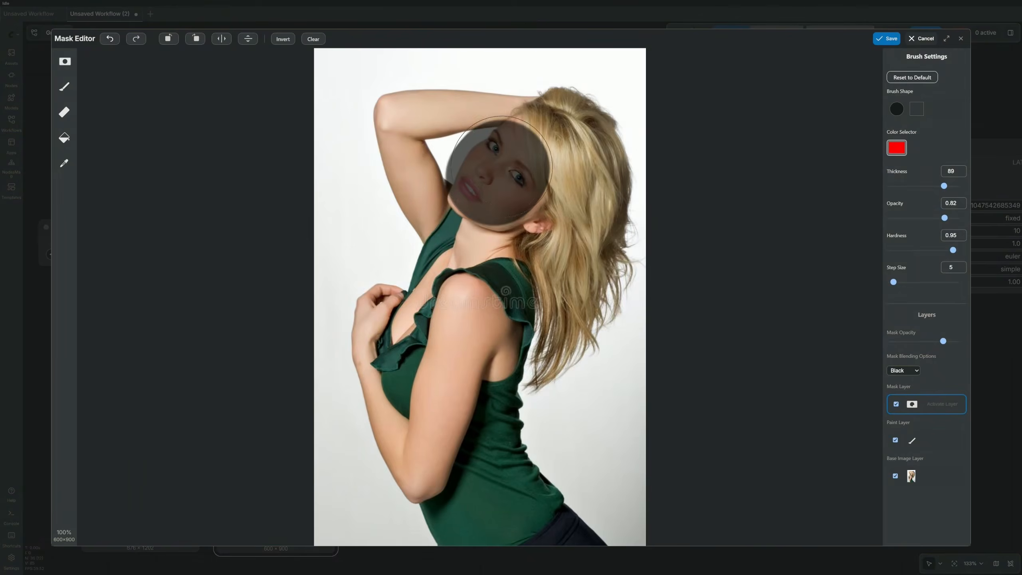
mouse_move(500, 170)
mouse_down()
mouse_move(487, 189)
mouse_move(511, 186)
mouse_move(513, 158)
mouse_up()
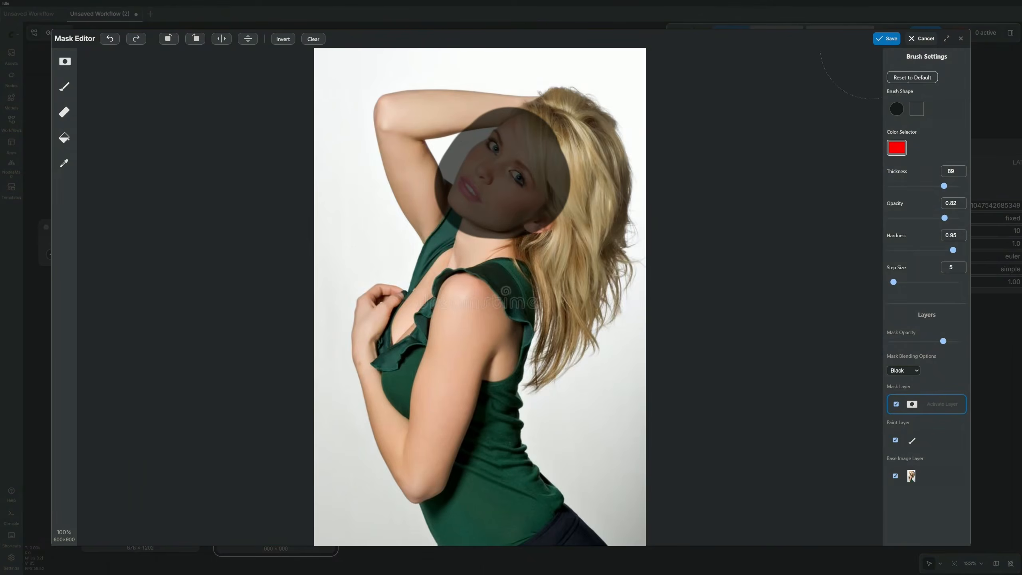
click(882, 42)
drag(330, 398, 491, 164)
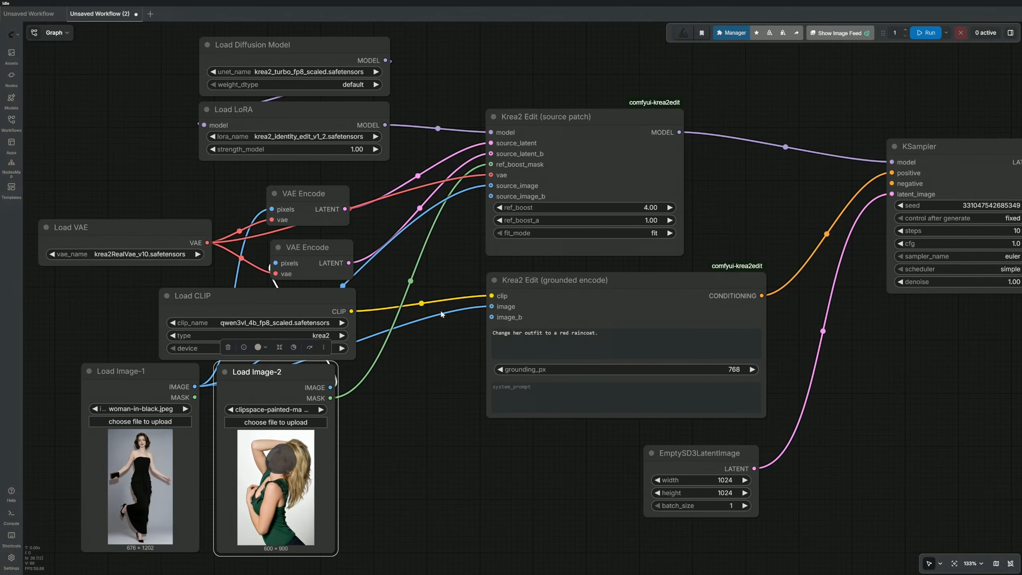
scroll(356, 453, up, 5)
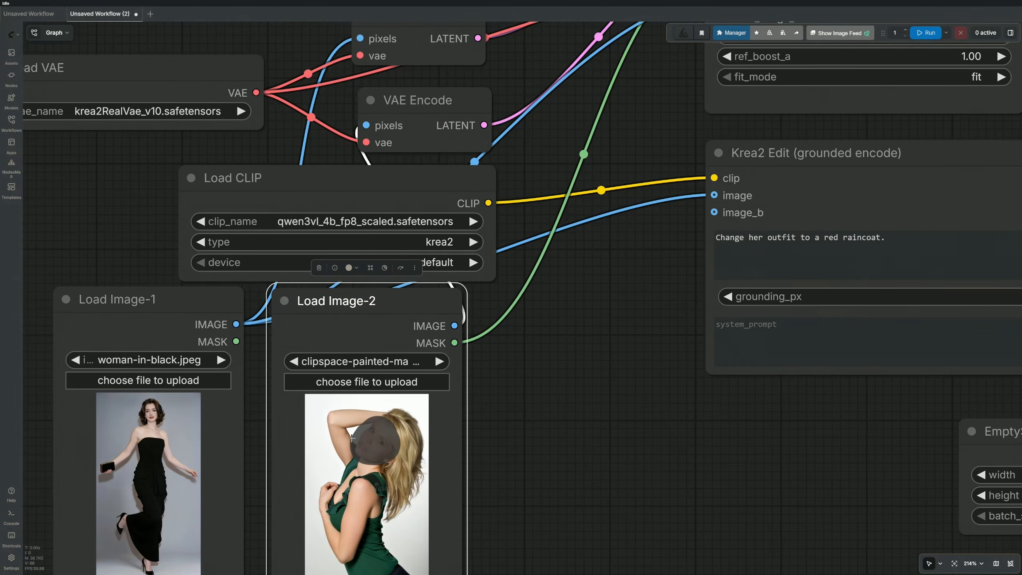
Connect the Load Image-2 IMAGE output to source_image_b on the source patch and to image_b on the grounded encode node
scroll(534, 417, down, 5)
scroll(544, 234, up, 1)
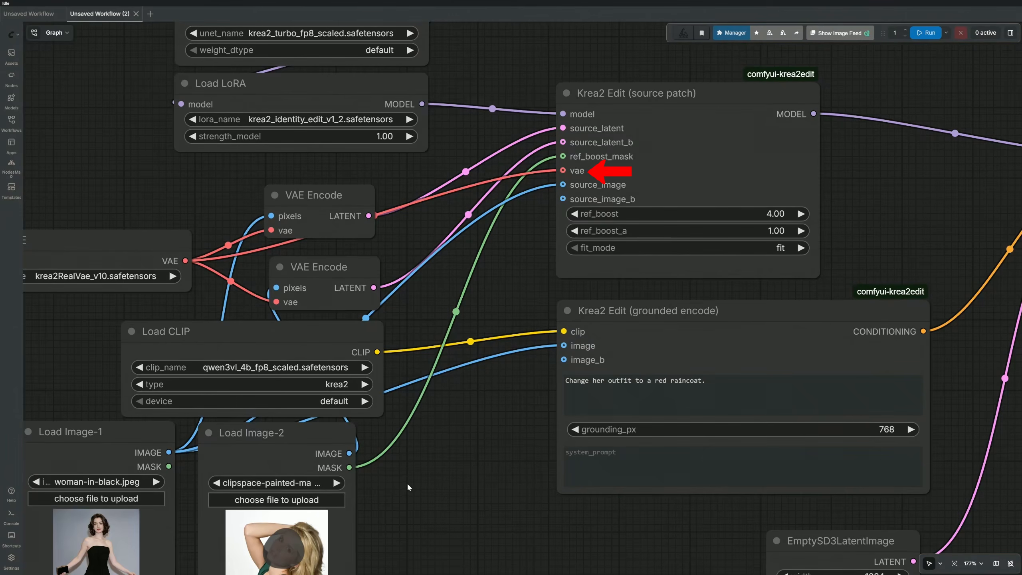
drag(349, 453, 563, 199)
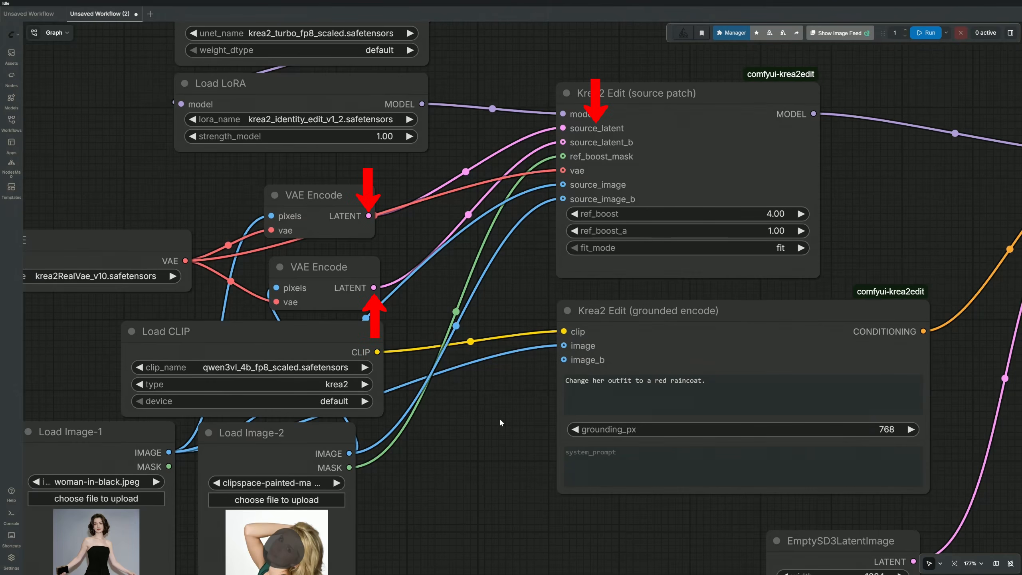
scroll(470, 456, up, 2)
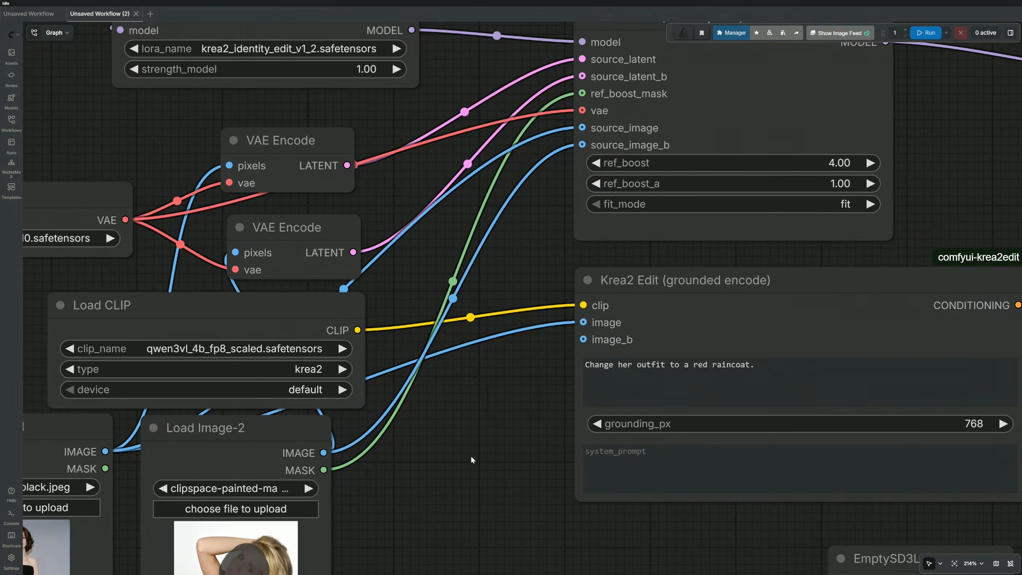
scroll(471, 461, down, 1)
mouse_move(471, 461)
mouse_down()
mouse_move(528, 358)
mouse_move(520, 300)
mouse_up()
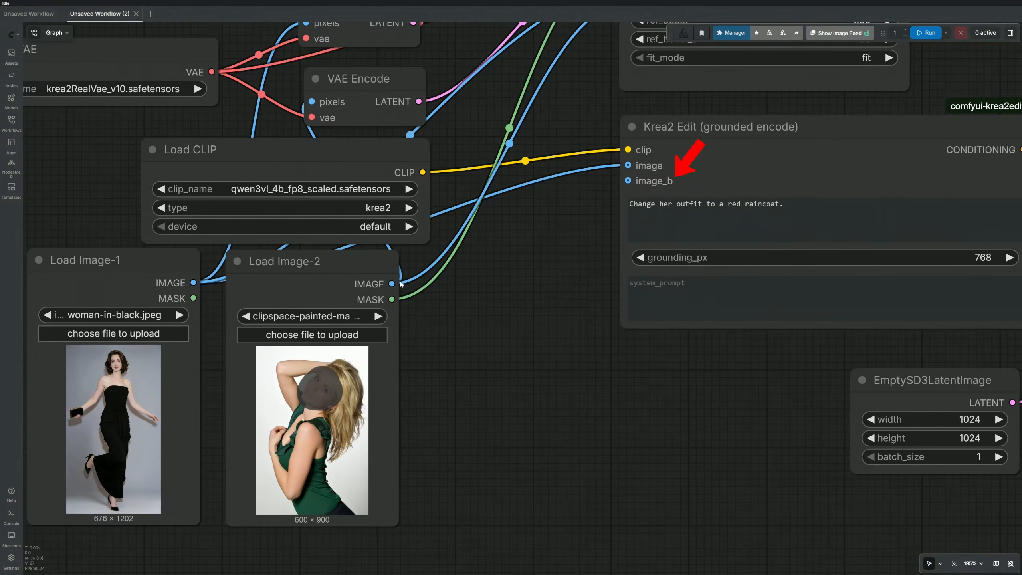
drag(391, 284, 626, 181)
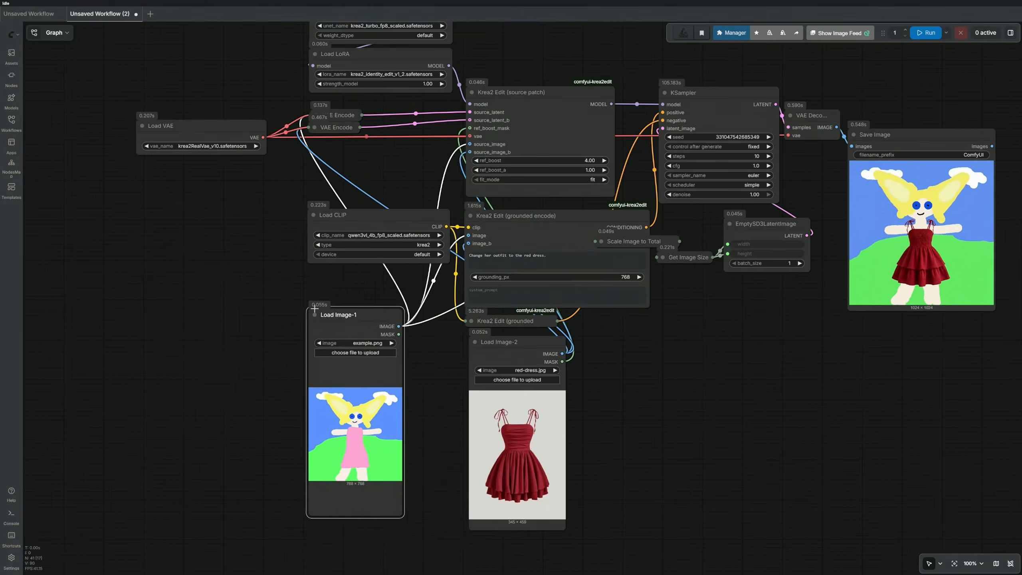
Move the Load Image-1 node beneath Load VAE and the Load Image-2 node just below Load CLIP so their links are visible
drag(333, 307, 182, 210)
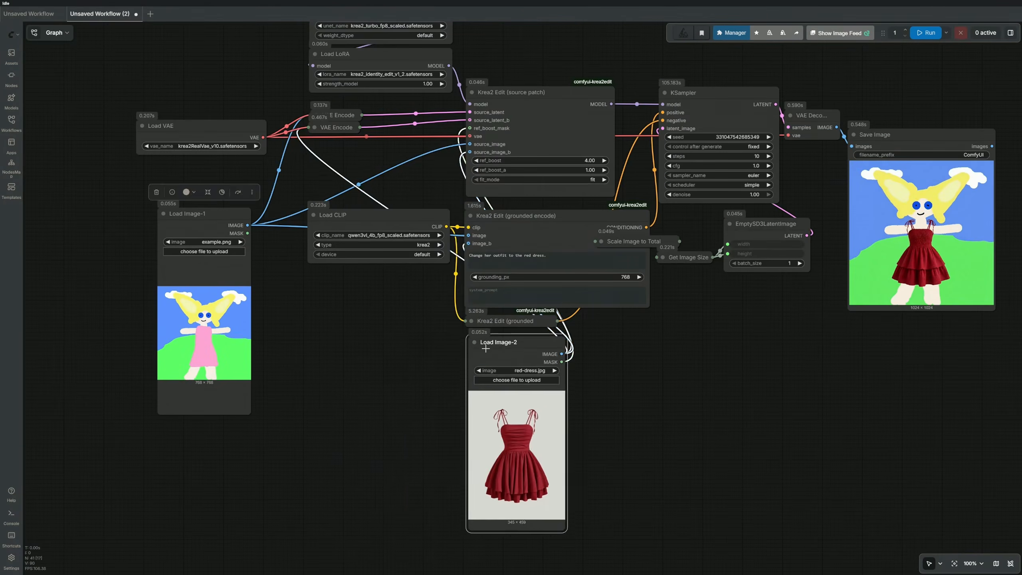
drag(503, 328, 559, 336)
scroll(623, 354, up, 4)
scroll(408, 351, up, 2)
click(595, 210)
scroll(437, 417, up, 1)
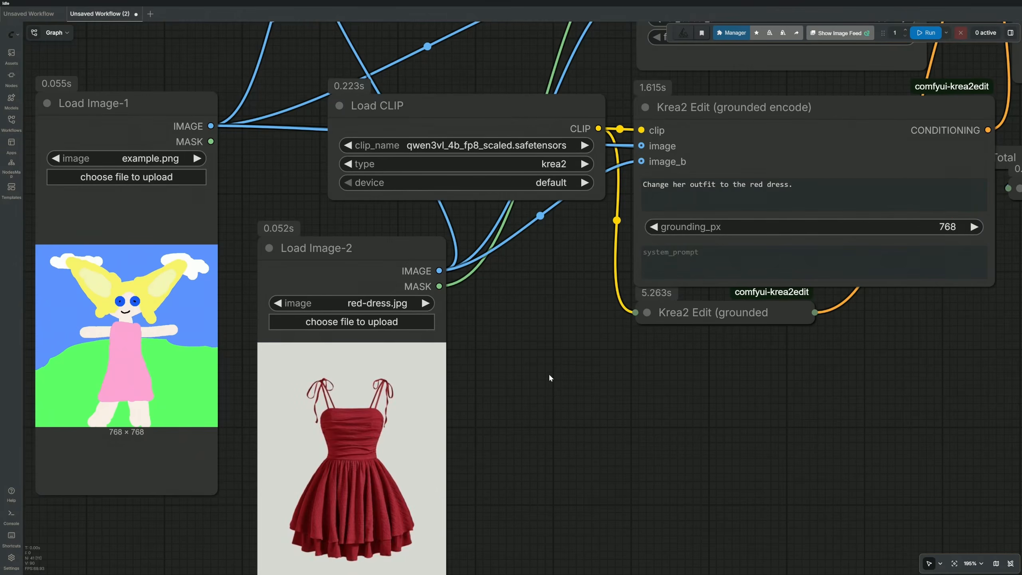
scroll(549, 377, down, 3)
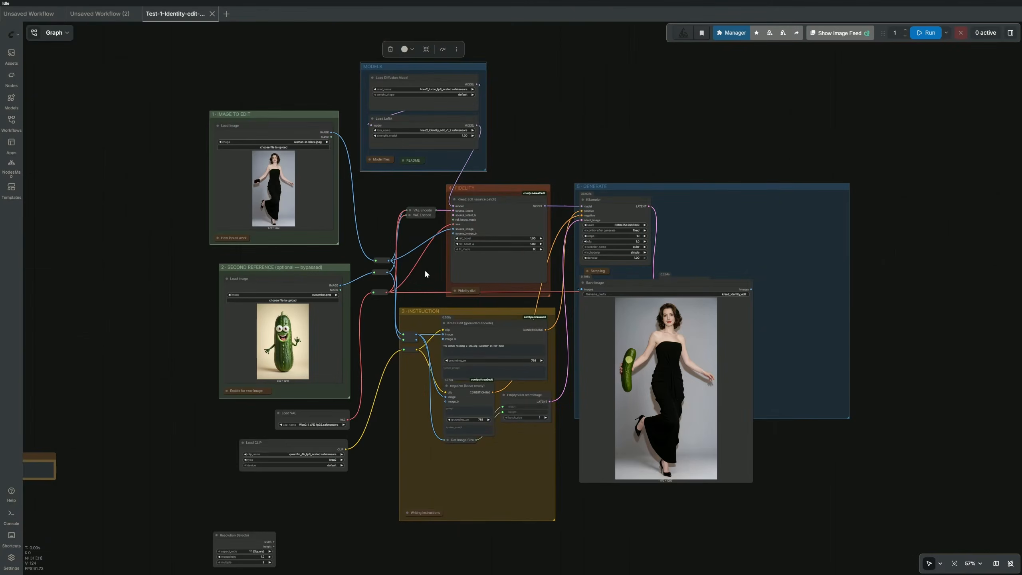
Connect the second reference image to image_b on the grounded encode and negative nodes in the Test-1 workflow, and run it
scroll(425, 270, up, 4)
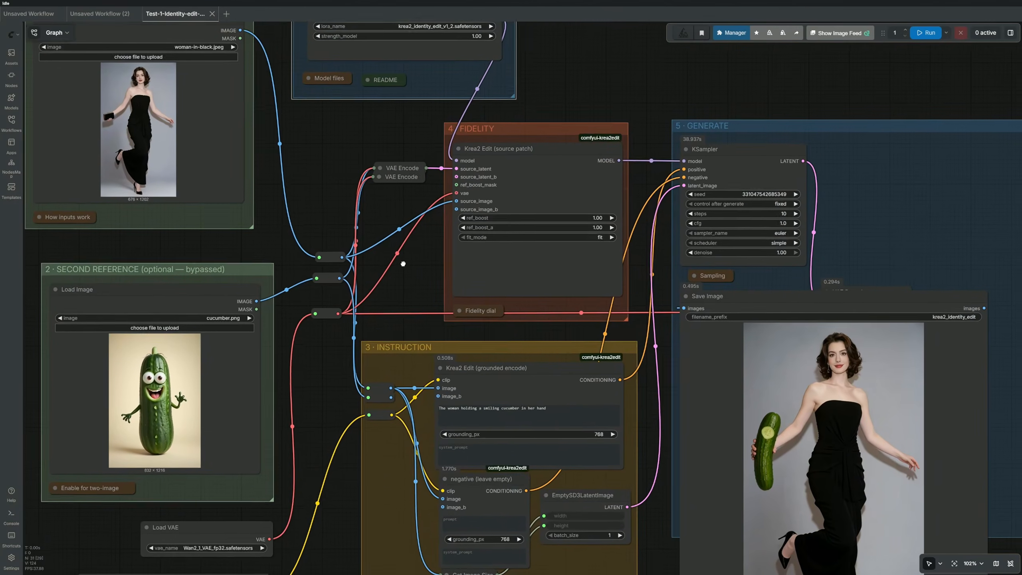
mouse_move(406, 258)
mouse_down()
mouse_move(402, 229)
mouse_move(388, 222)
mouse_move(398, 231)
mouse_up()
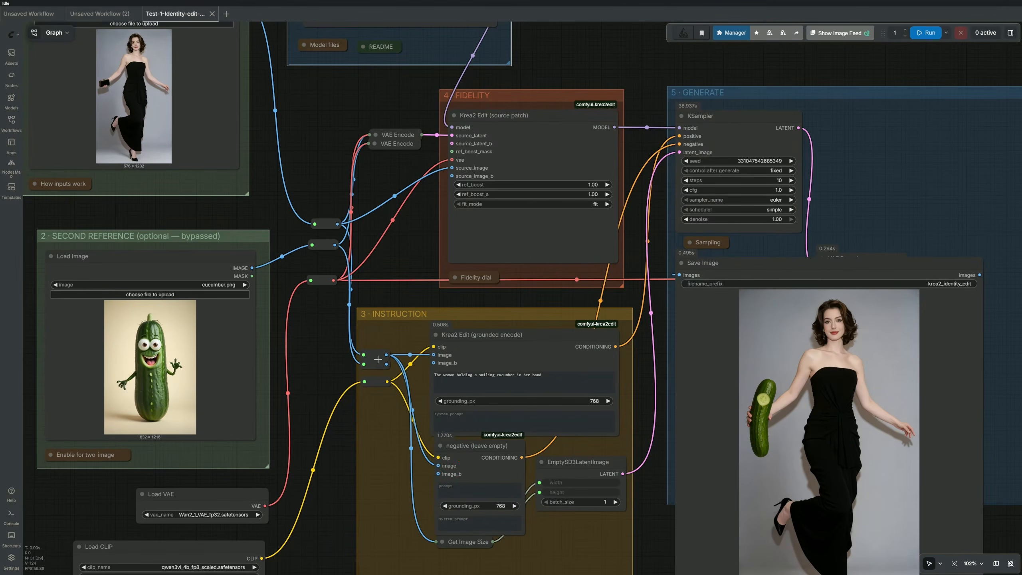
triple_click(438, 377)
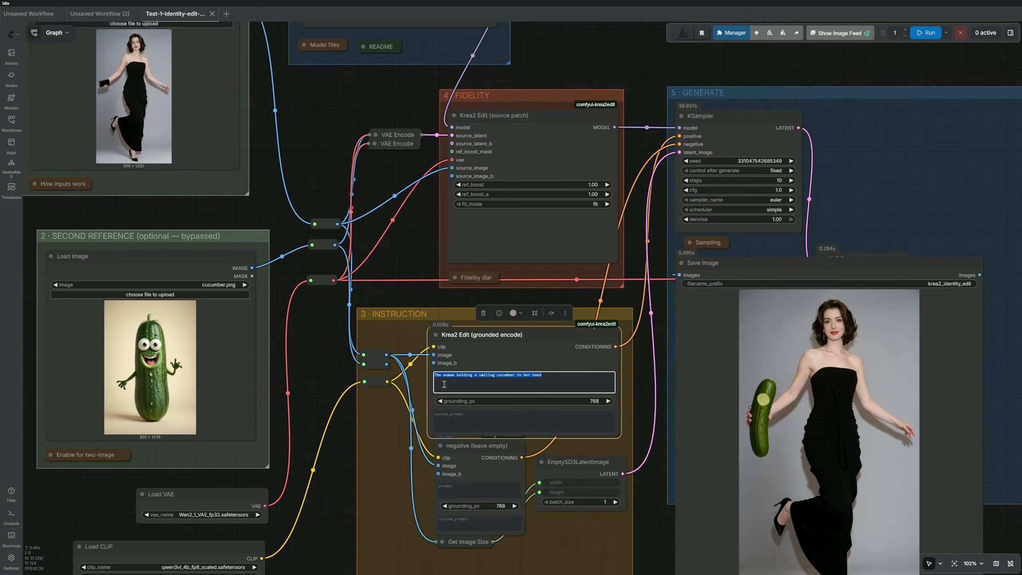
click(446, 384)
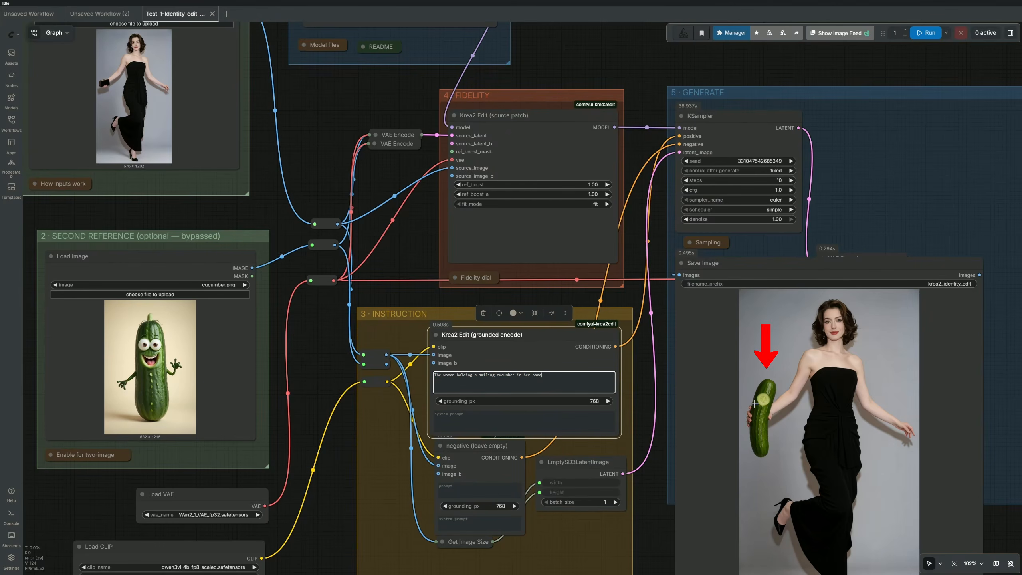
click(338, 438)
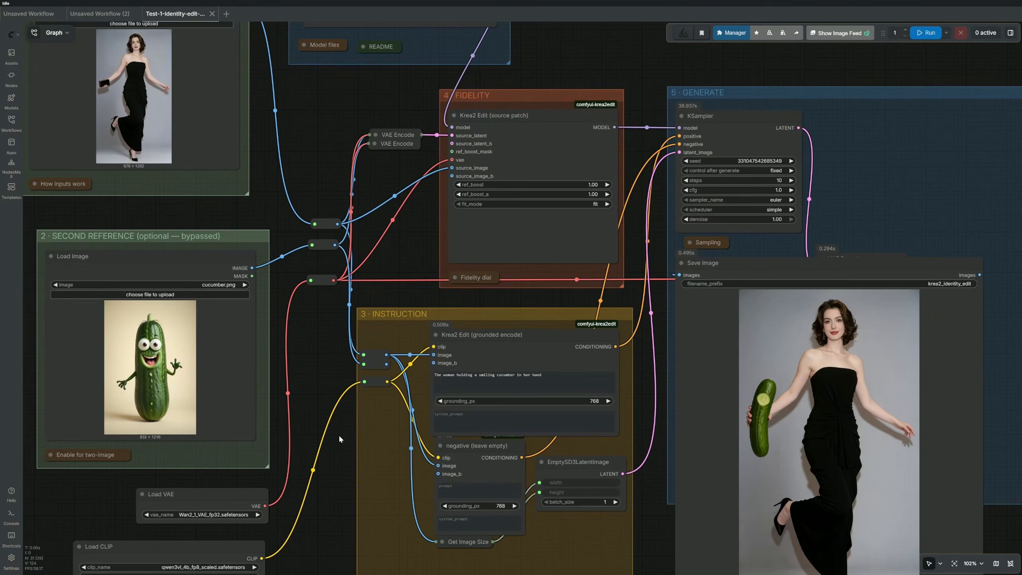
drag(433, 363, 387, 364)
drag(439, 474, 386, 364)
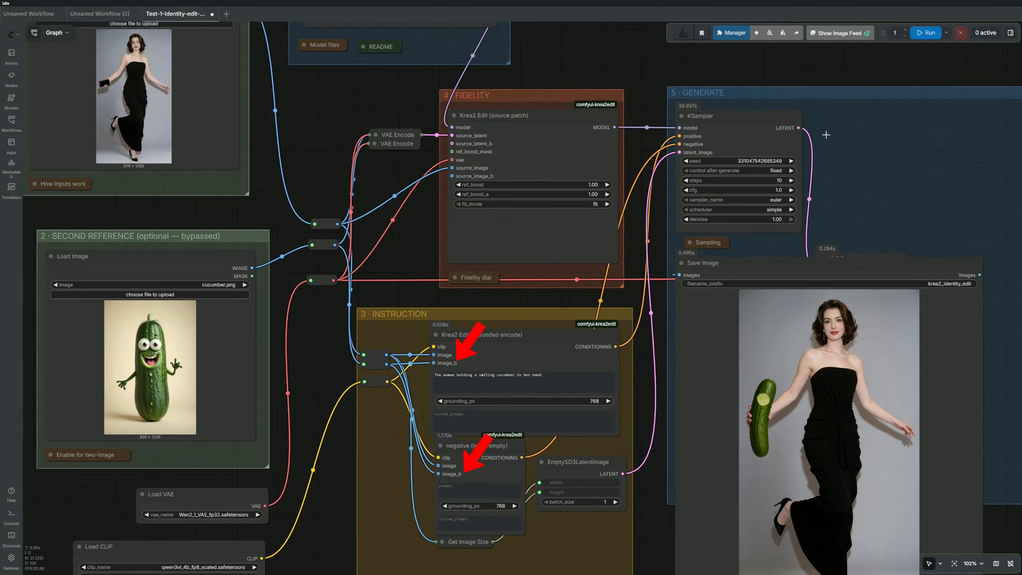
click(927, 33)
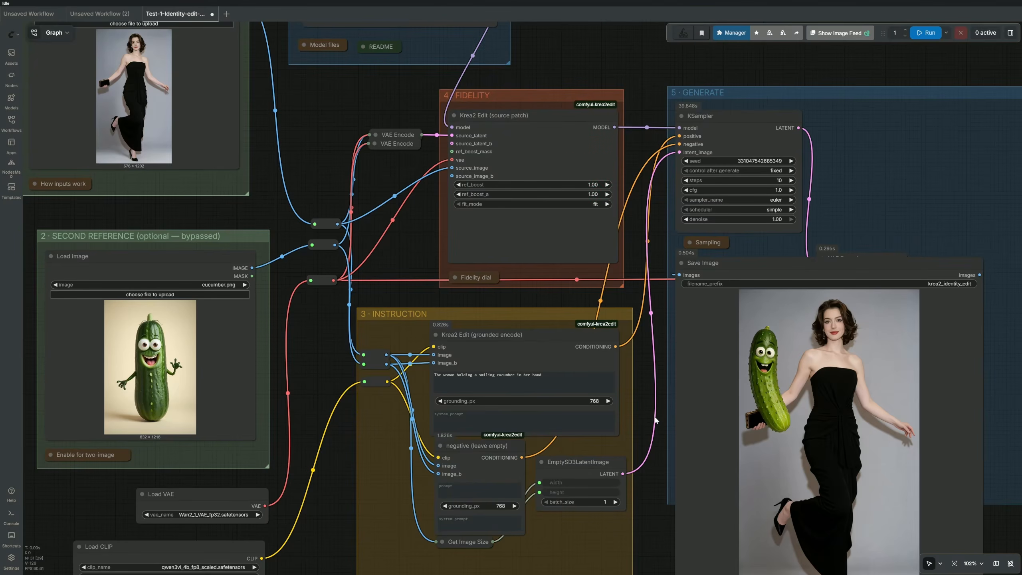
Link the second VAE Encode to source_latent_b and the second reference image to source_image_b on the source patch, and rerun the workflow
drag(452, 143, 414, 144)
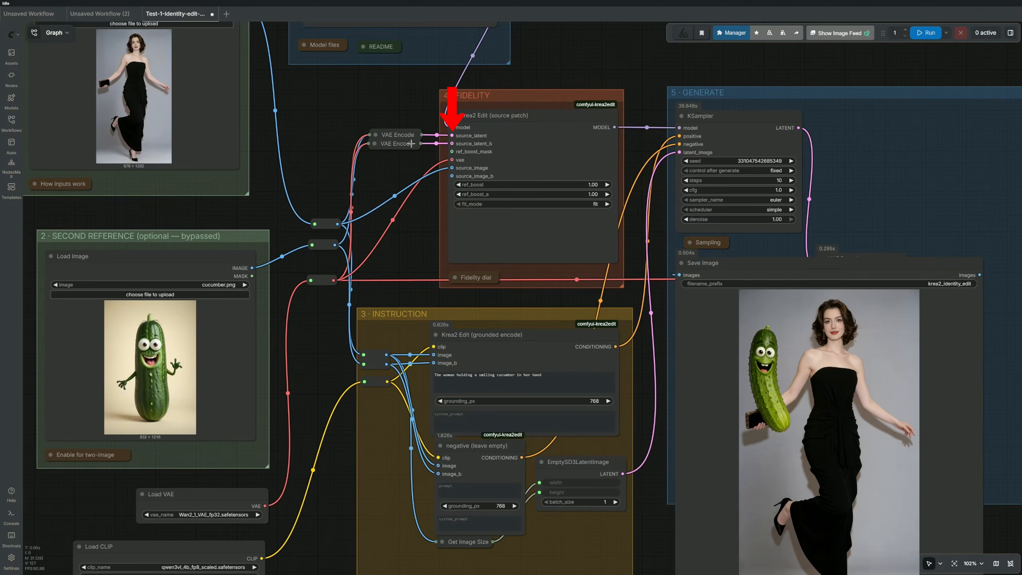
drag(452, 176, 335, 244)
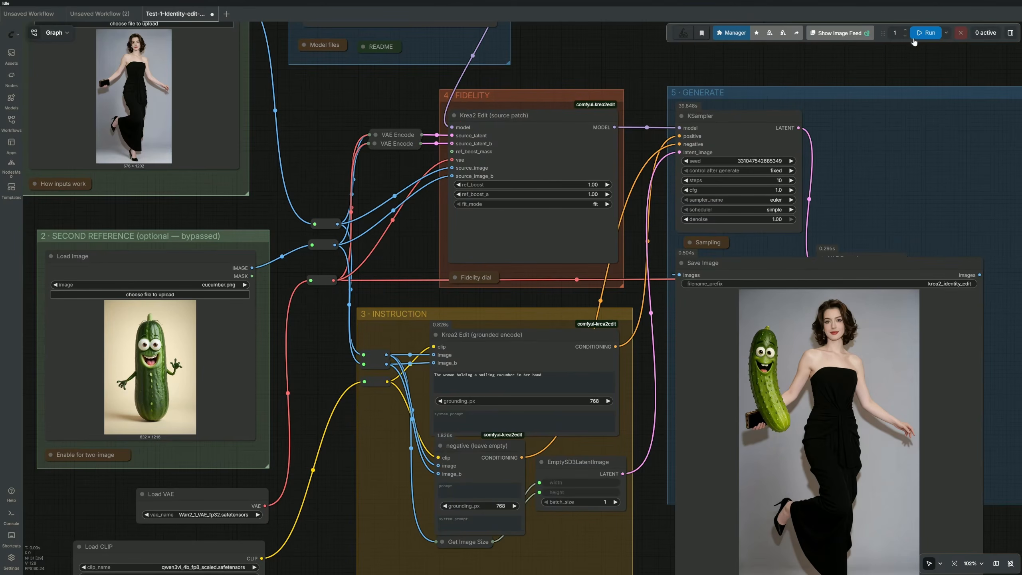
key(ctrl+Return)
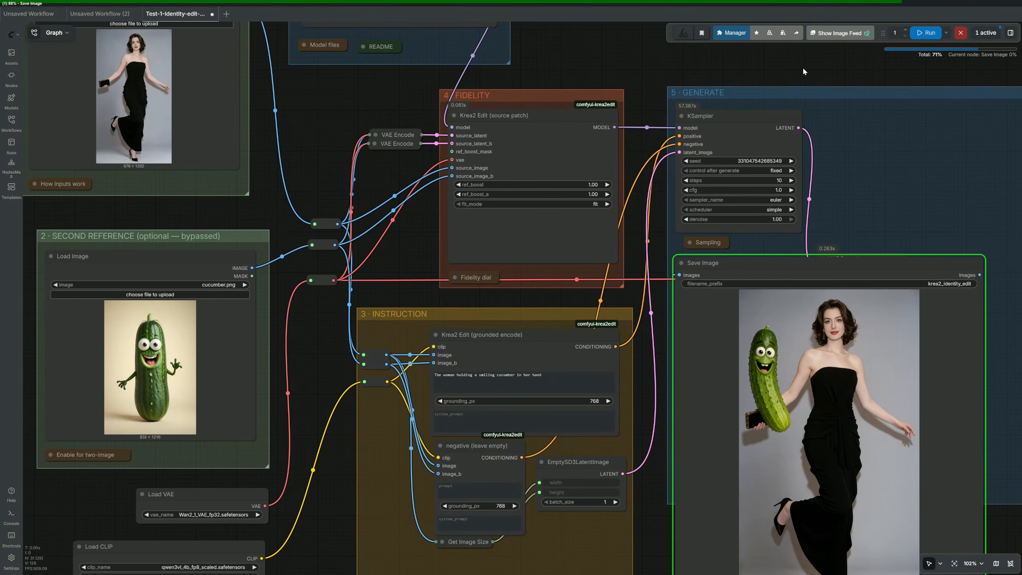
Examine the cucumber and the woman's hand in the generated image at close range and in full
scroll(775, 465, up, 5)
drag(581, 437, 581, 437)
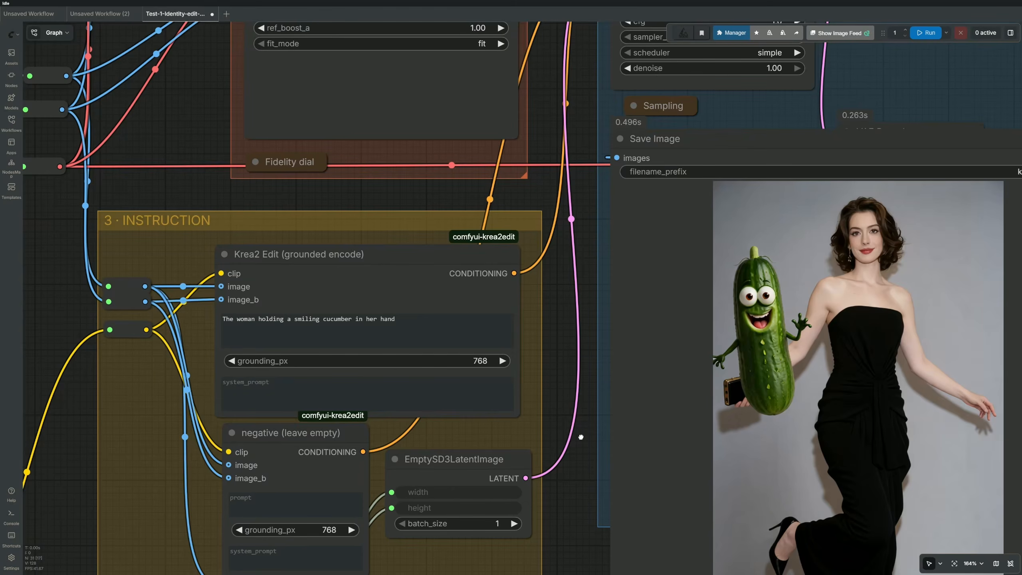
scroll(746, 410, up, 4)
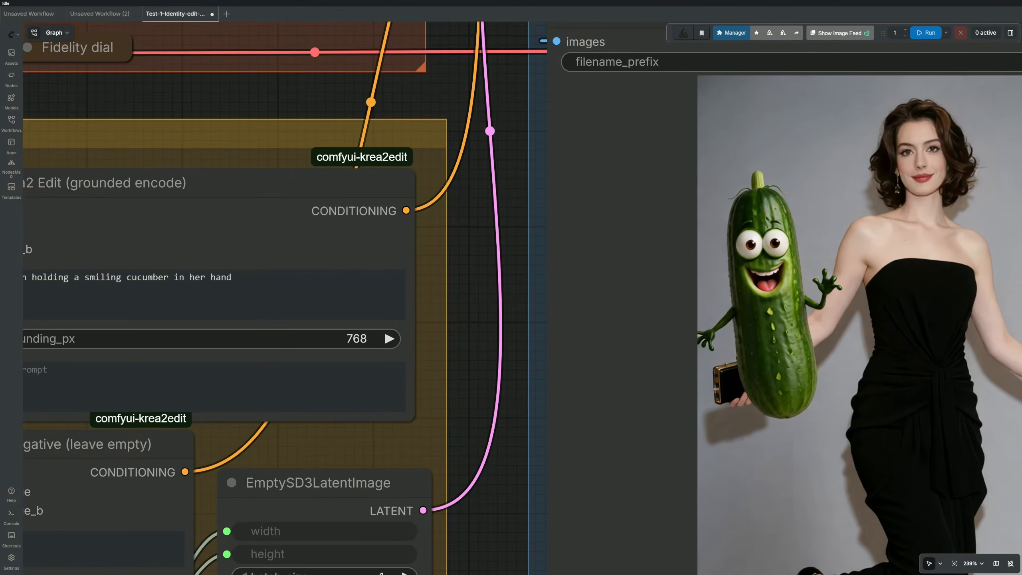
scroll(725, 390, down, 4)
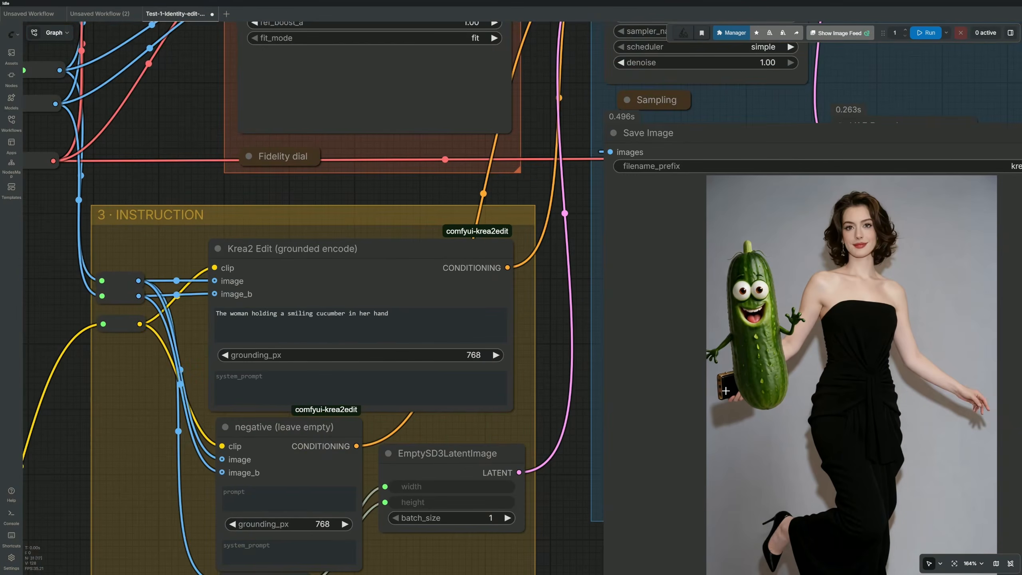
scroll(725, 391, down, 2)
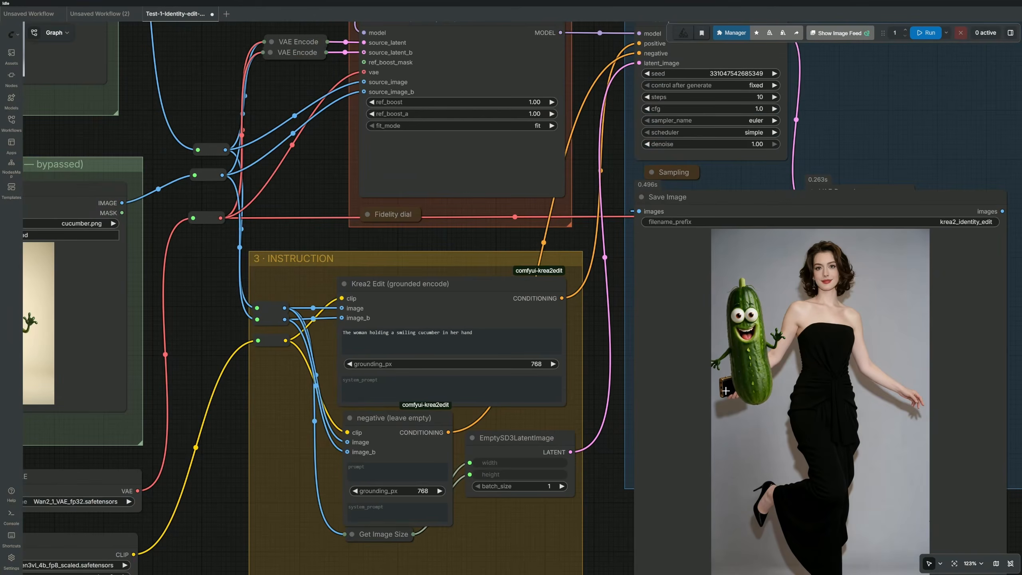
scroll(725, 391, down, 2)
drag(624, 448, 645, 439)
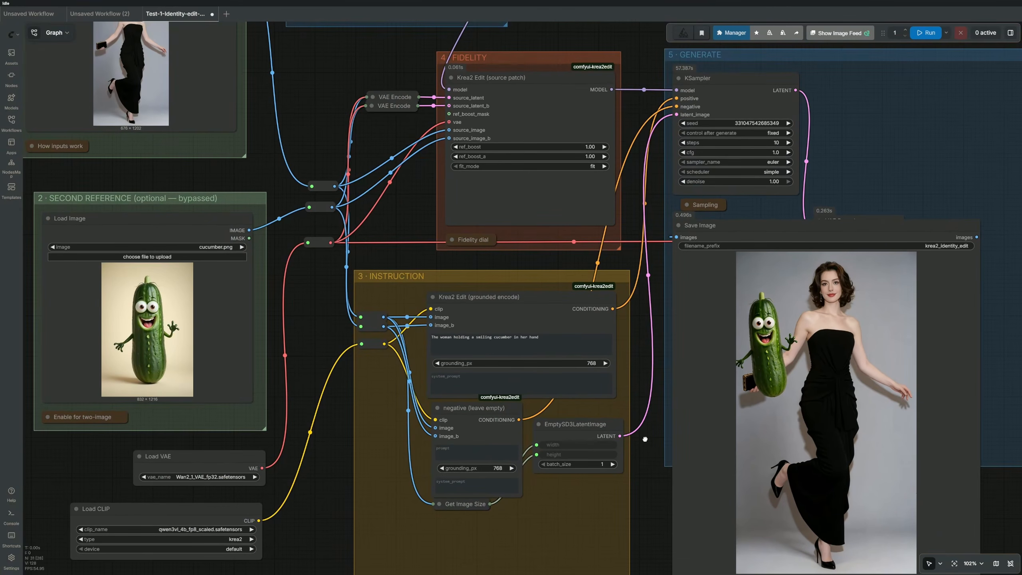
Enter "Remove the black object from the woman's hand." as the grounded encode's system prompt and run the workflow
scroll(426, 383, up, 5)
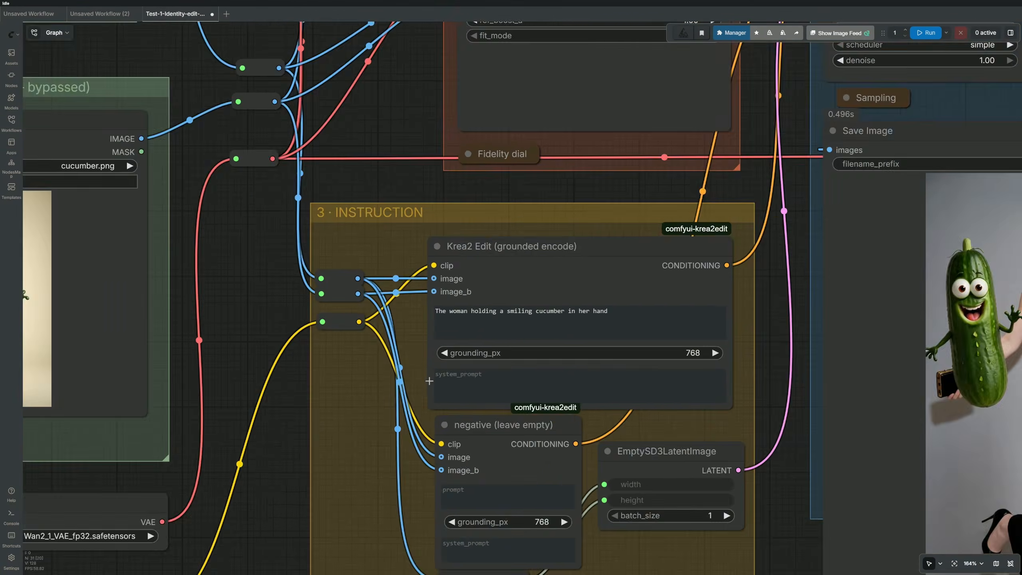
click(458, 379)
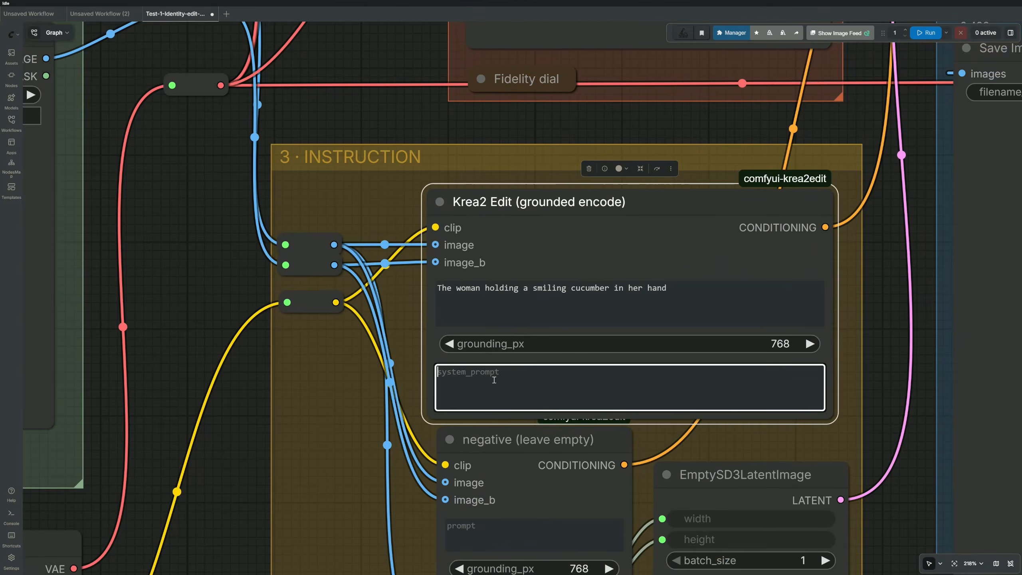
text(Remov)
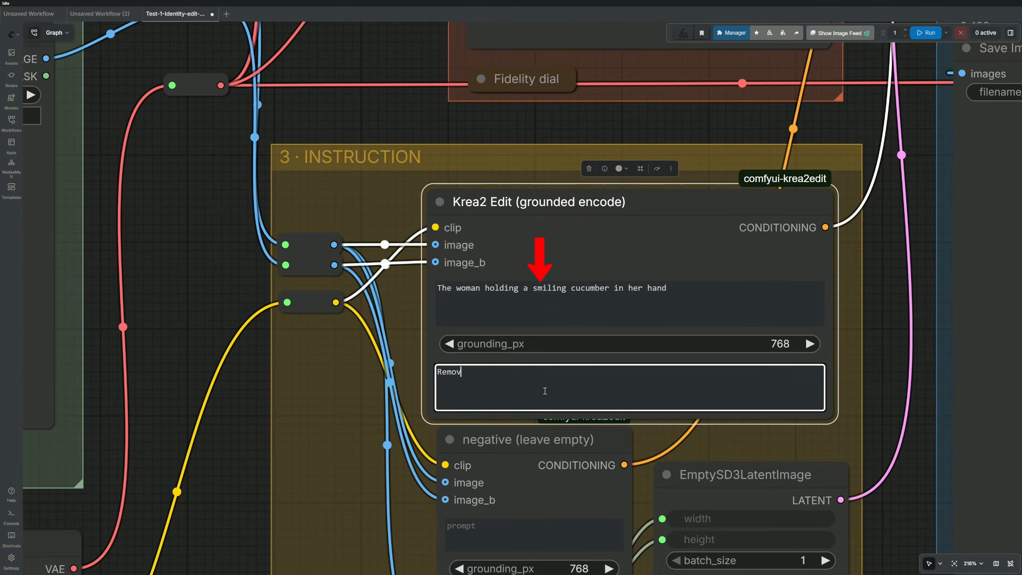
text(e the black object fro)
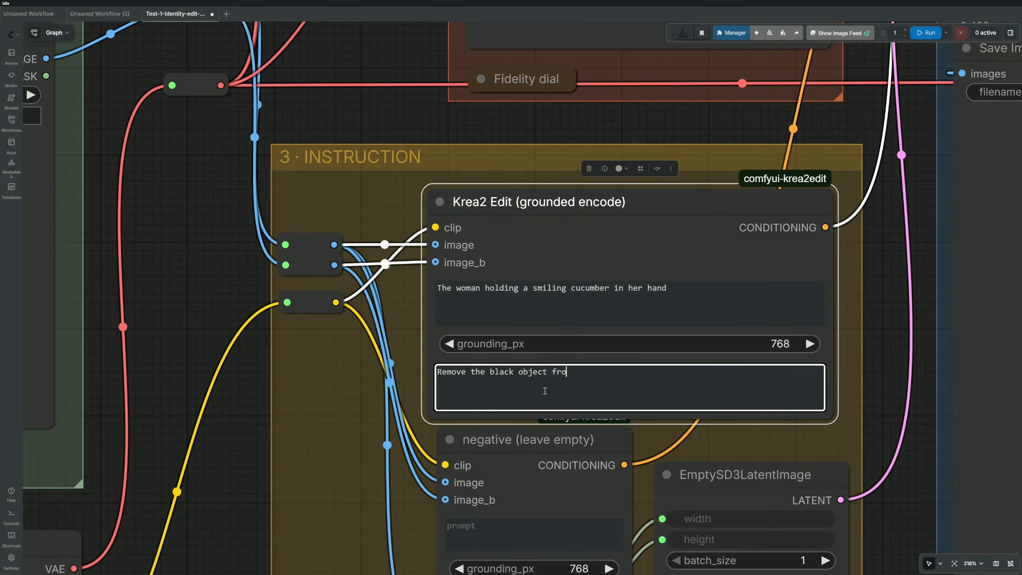
text(m the woman's hand.)
scroll(629, 443, down, 8)
drag(629, 443, 618, 452)
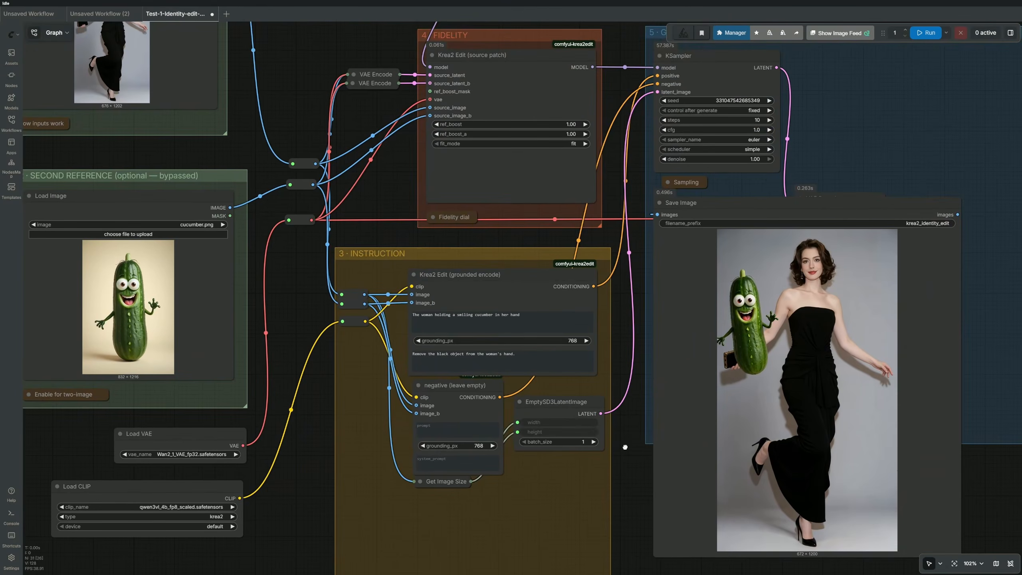
click(925, 34)
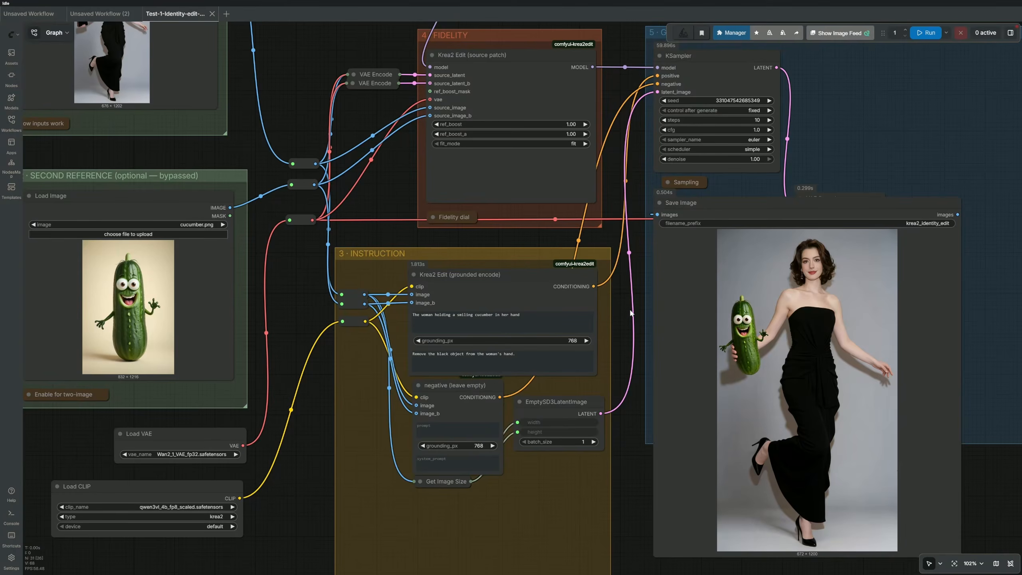
Clear the grounded encode's system prompt, replace its main prompt with "both are standing together for a photo", and run the workflow
scroll(634, 335, up, 4)
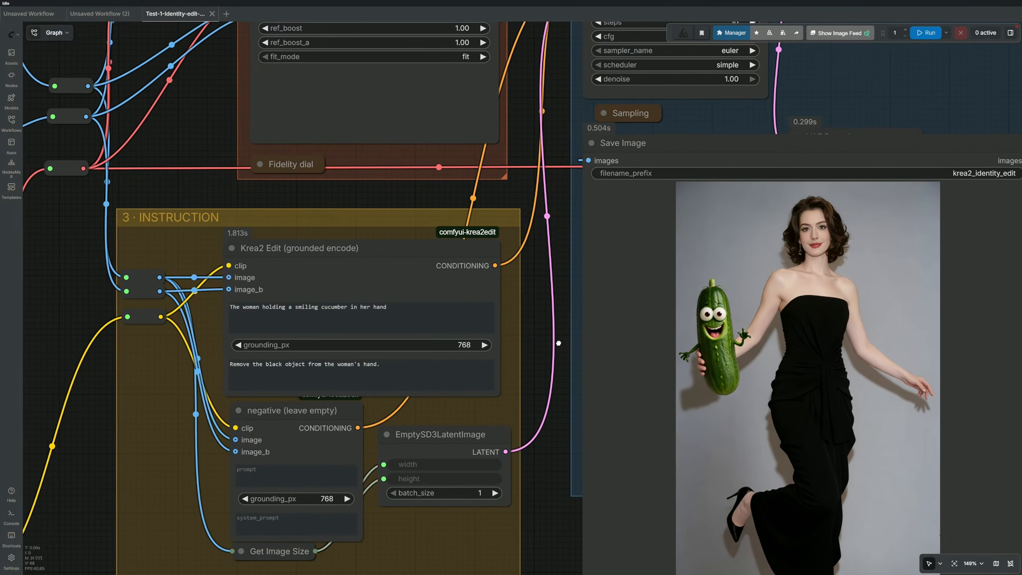
drag(558, 343, 717, 394)
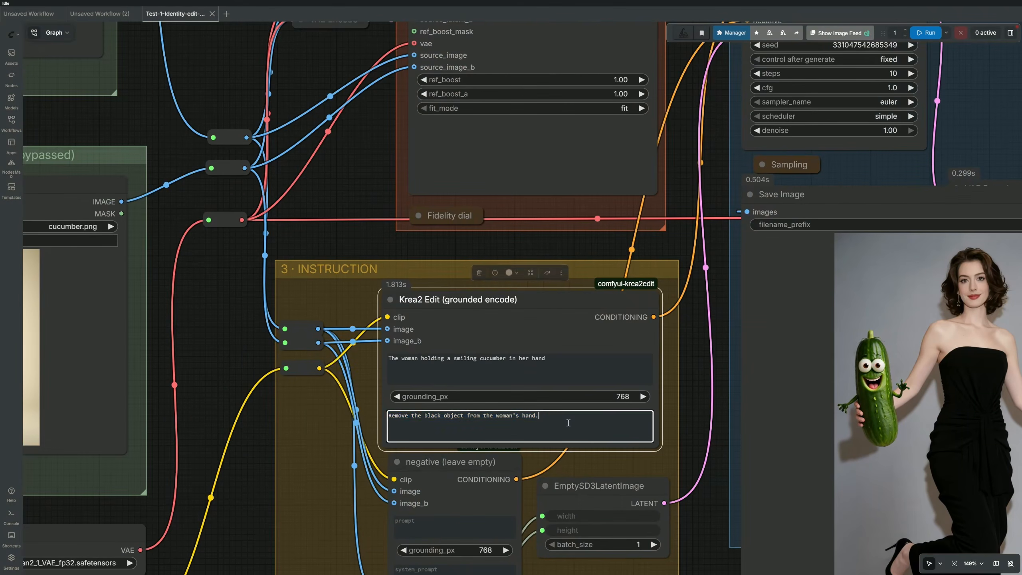
triple_click(568, 423)
key(BackSpace)
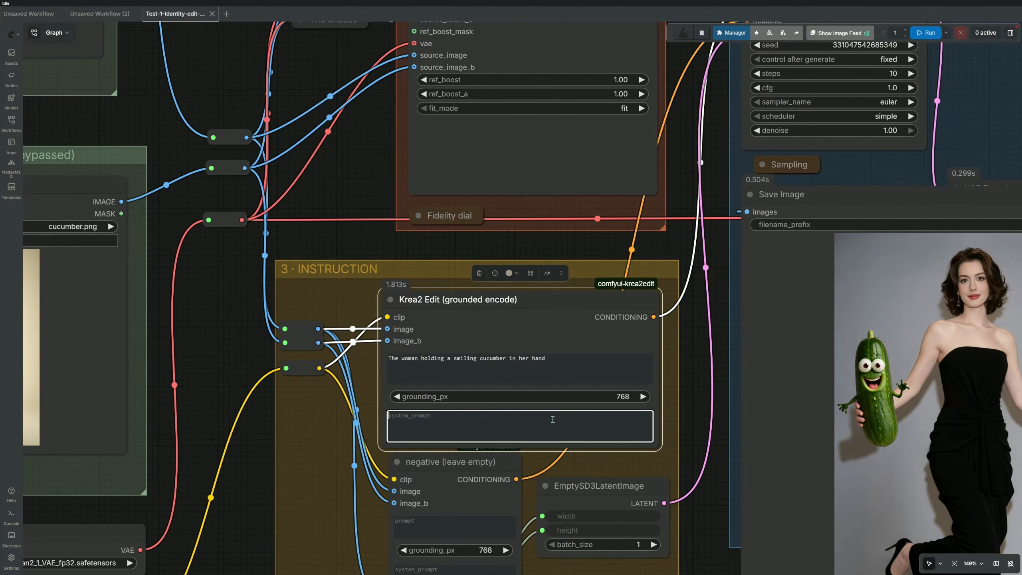
triple_click(406, 372)
text(both are standing together for a photo)
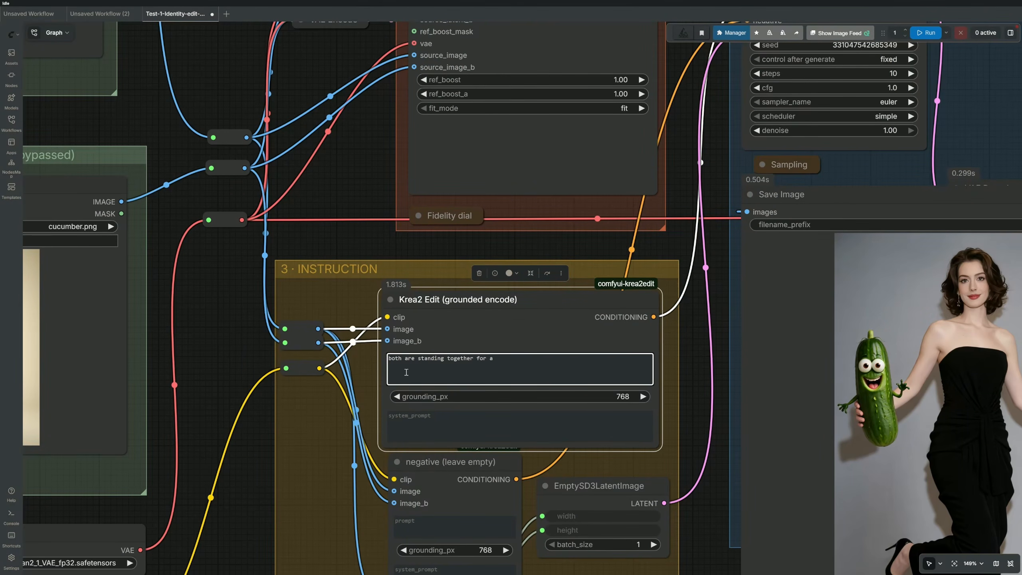
click(742, 367)
key(ctrl+Return)
scroll(705, 363, down, 5)
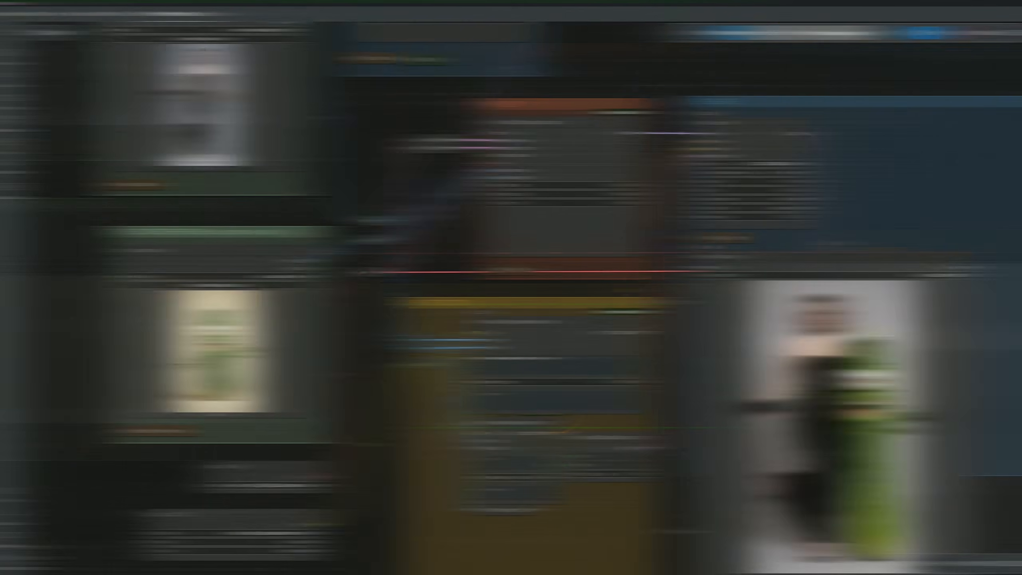
scroll(675, 523, up, 2)
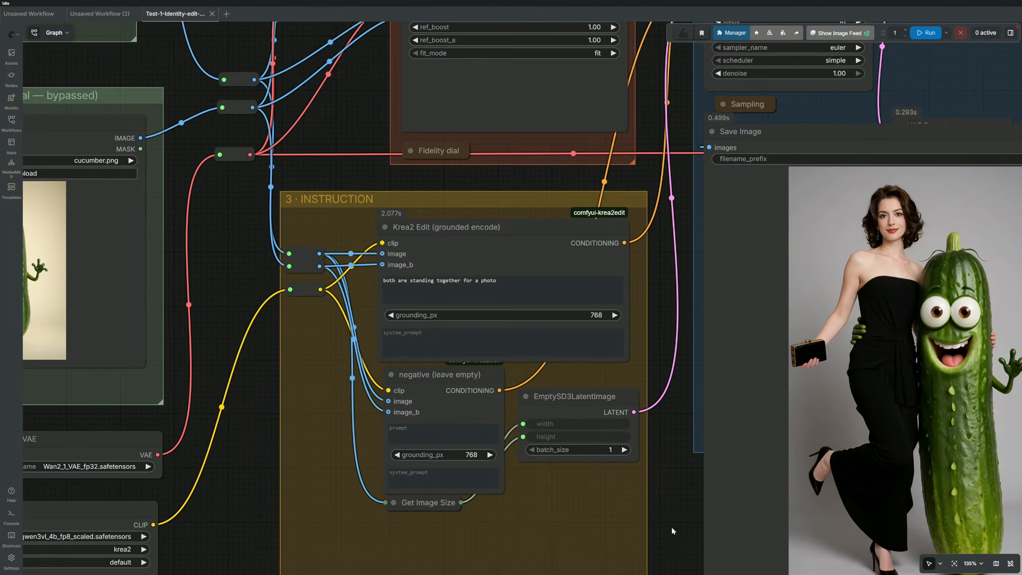
Open the second reference's cucumber image in the Mask Editor, mask the whole cucumber including its arms, and save the mask
drag(671, 525, 634, 481)
scroll(562, 487, down, 3)
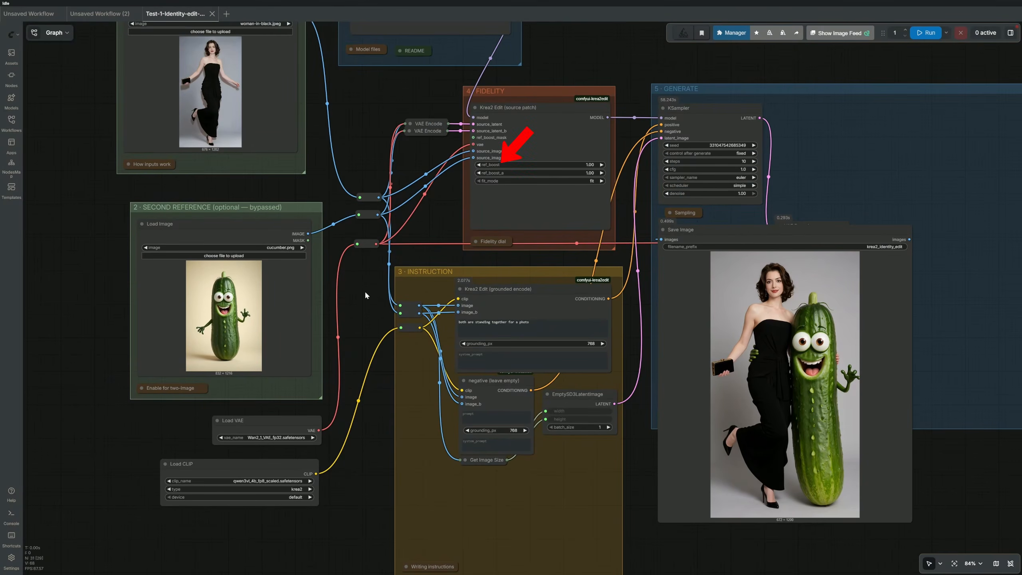
scroll(365, 295, up, 5)
drag(371, 292, 562, 340)
scroll(422, 361, up, 2)
click(422, 361)
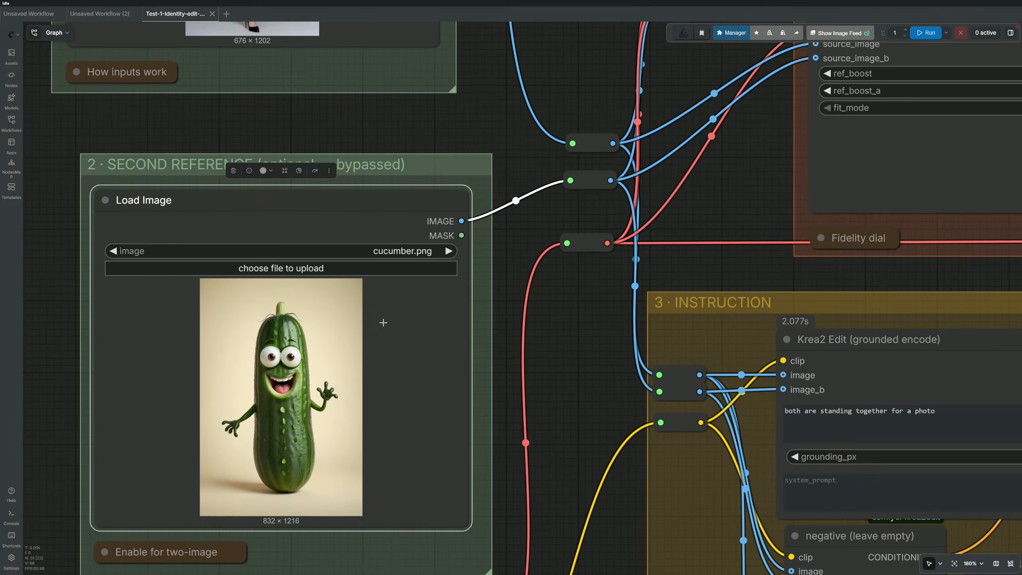
click(298, 170)
mouse_move(440, 139)
mouse_down()
mouse_move(525, 165)
mouse_move(537, 299)
mouse_move(590, 292)
mouse_move(539, 362)
mouse_move(426, 439)
mouse_move(362, 346)
mouse_move(447, 140)
mouse_move(522, 220)
mouse_move(503, 463)
mouse_move(483, 443)
mouse_move(488, 241)
mouse_up()
click(885, 39)
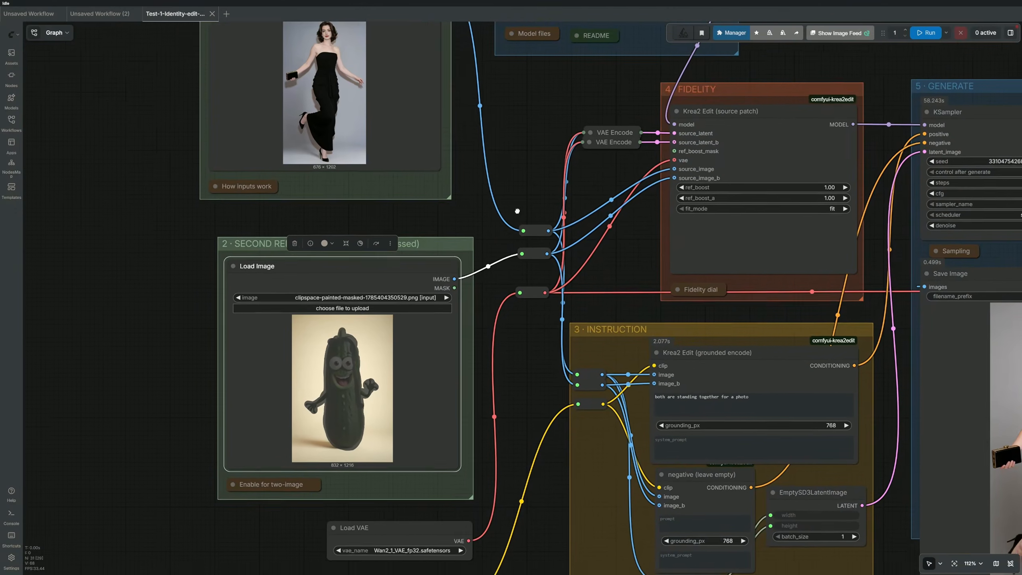
Link the second reference's MASK output to ref_boost_mask on the source patch and run the workflow
drag(433, 299, 653, 162)
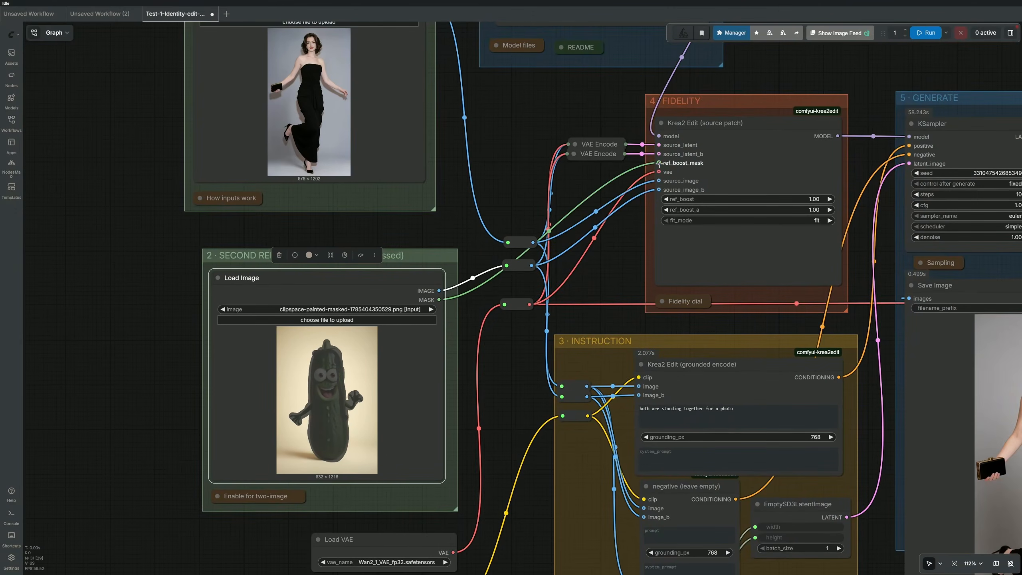
drag(598, 279, 424, 253)
scroll(477, 242, down, 2)
click(925, 33)
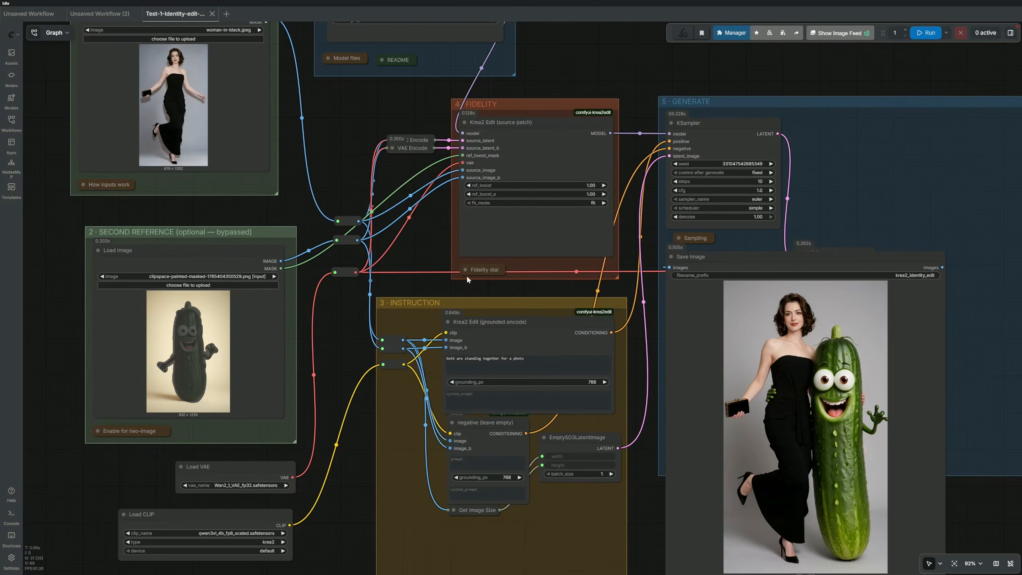
Set ref_boost to 4.00 on the source patch, start the workflow and interrupt the run
scroll(468, 279, up, 4)
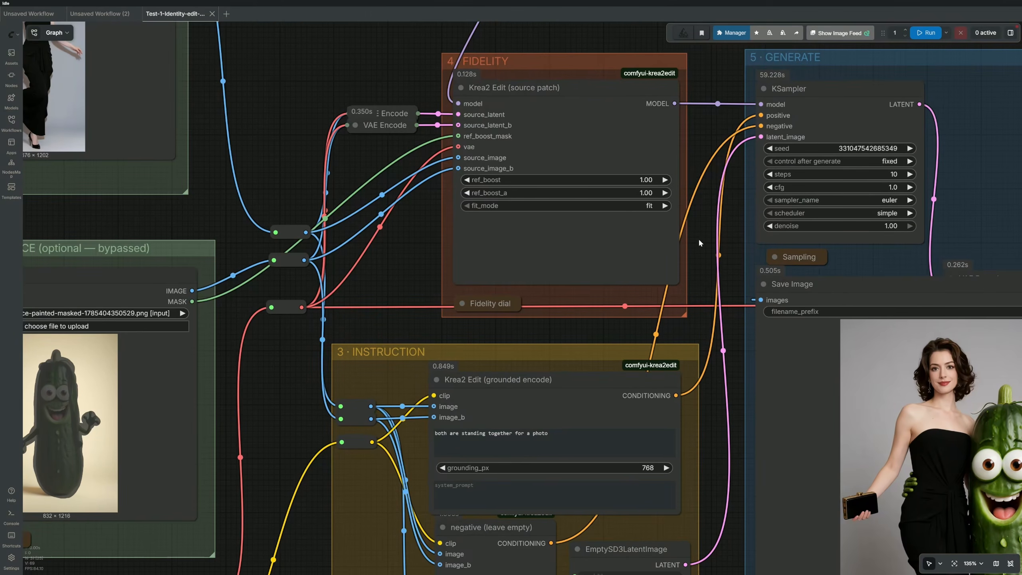
click(647, 181)
text(4)
key(Return)
scroll(699, 291, down, 4)
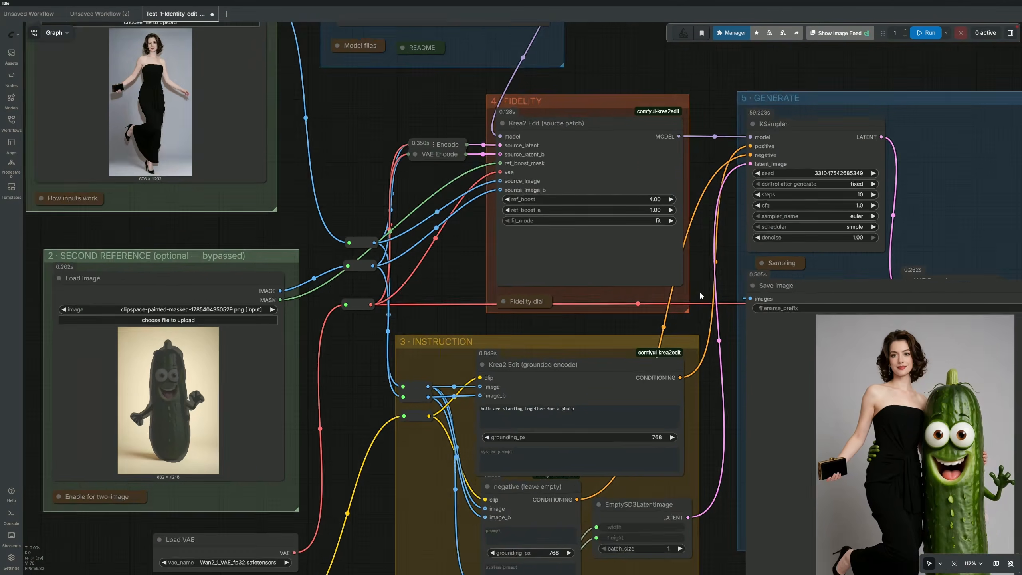
click(927, 34)
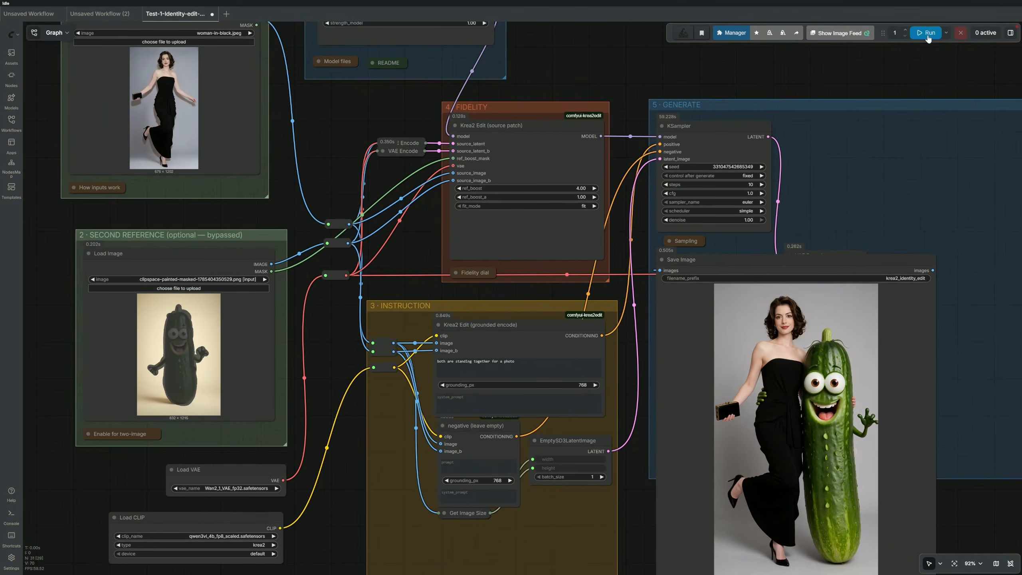
click(960, 33)
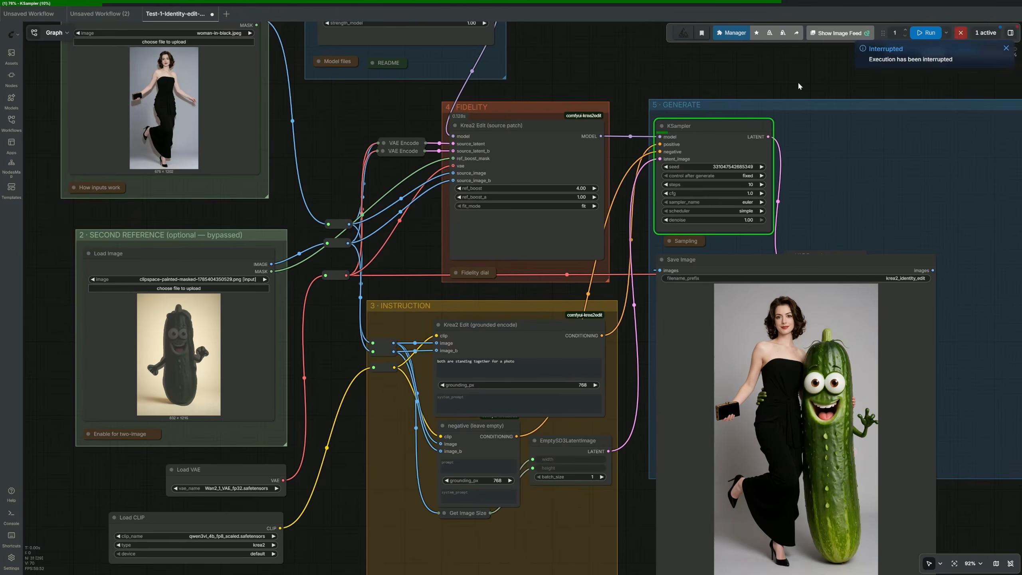
Add a small dab with brush thickness 4 to the cucumber's mask beside its arm, save the mask and run the workflow
scroll(577, 193, up, 2)
drag(377, 265, 523, 246)
scroll(297, 335, up, 3)
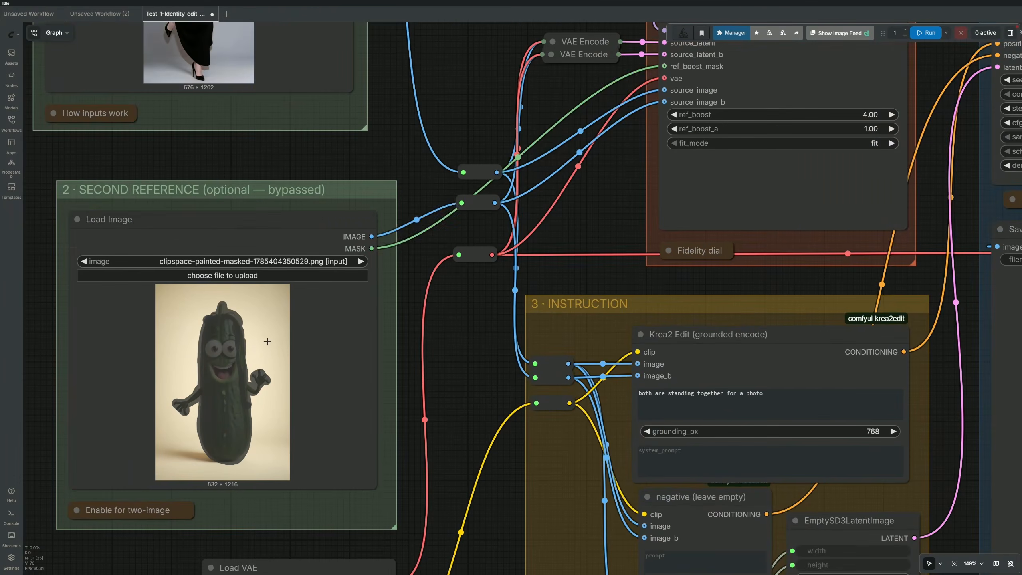
click(265, 310)
click(241, 190)
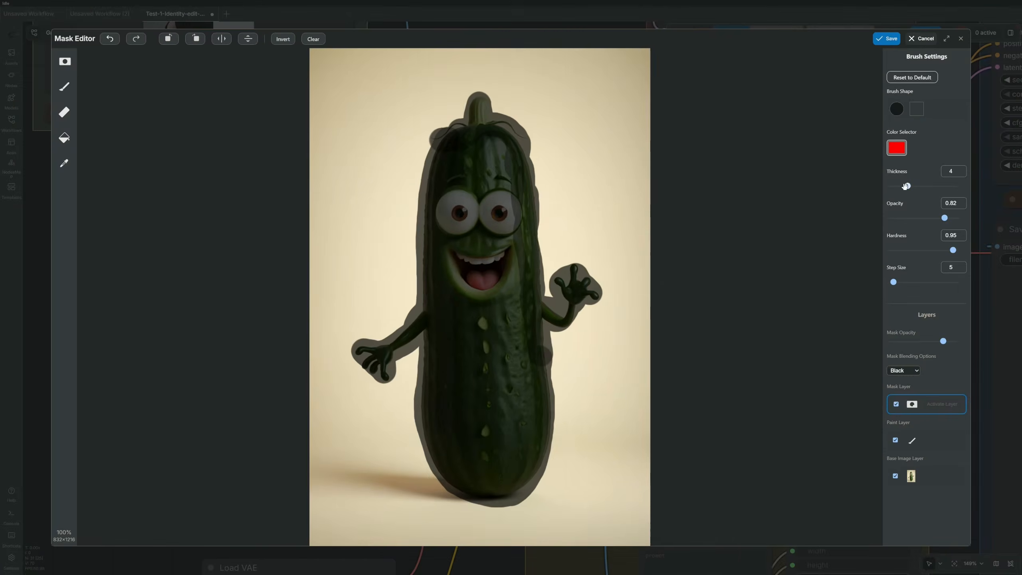
scroll(426, 306, up, 2)
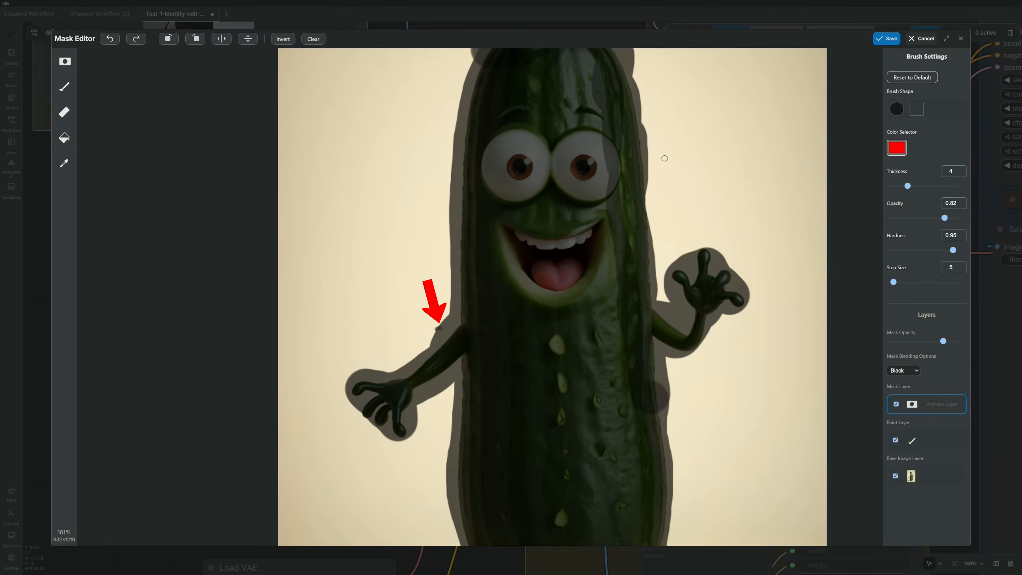
click(891, 41)
scroll(794, 262, down, 4)
drag(829, 279, 575, 257)
click(924, 37)
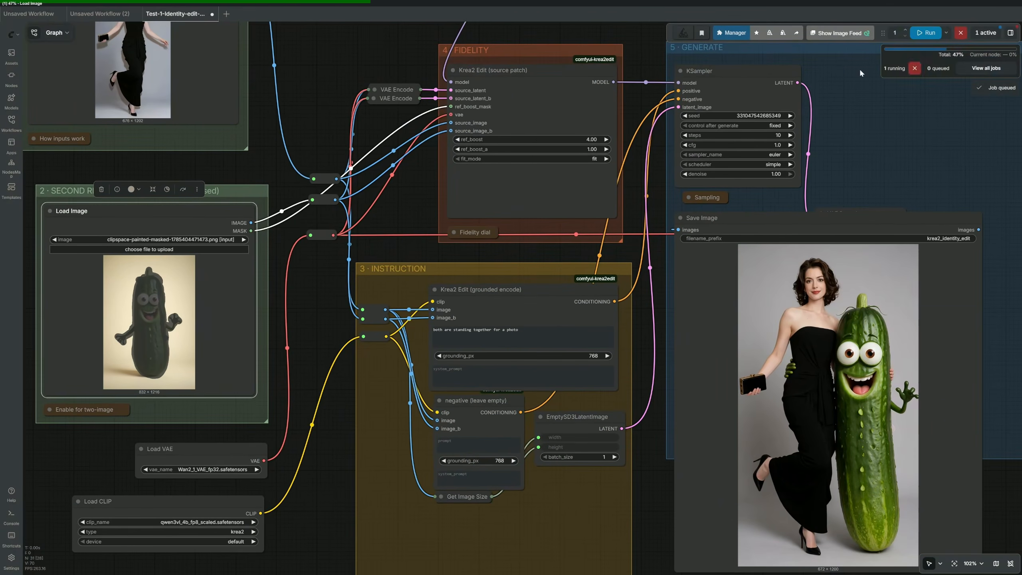
click(637, 195)
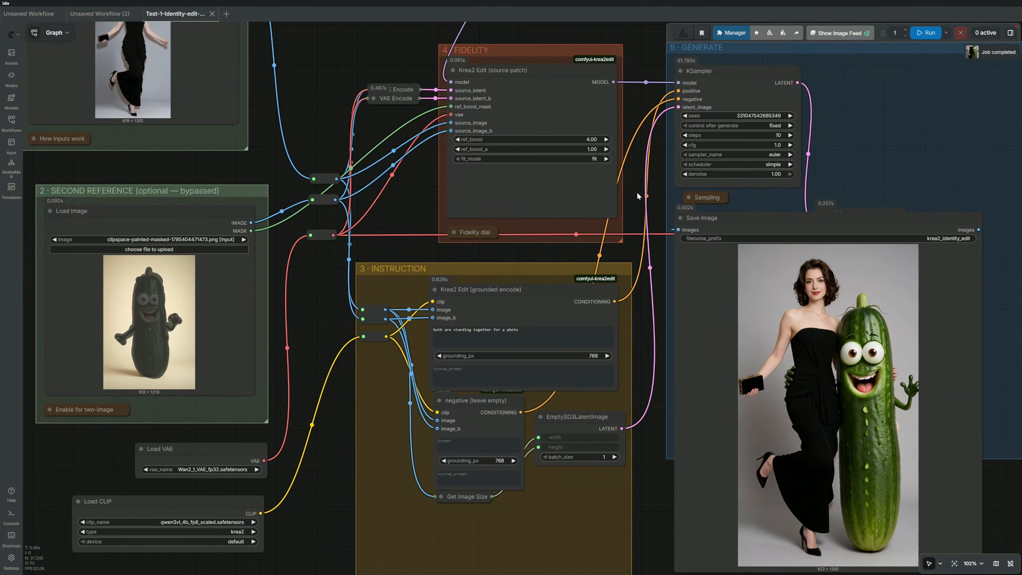
Set ref_boost_a to 4.00 on the source patch
scroll(581, 150, up, 4)
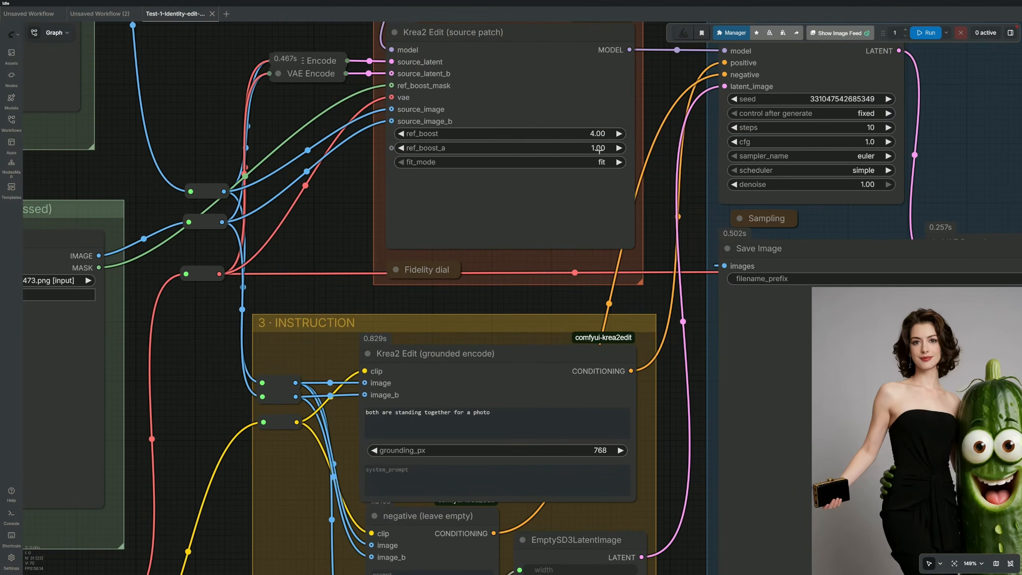
click(592, 149)
text(4)
key(Return)
Reopen the cucumber image in the Mask Editor, touch up the mask at close range, save it and run the workflow
scroll(361, 217, down, 3)
drag(313, 241, 476, 228)
scroll(349, 302, up, 4)
drag(354, 320, 483, 325)
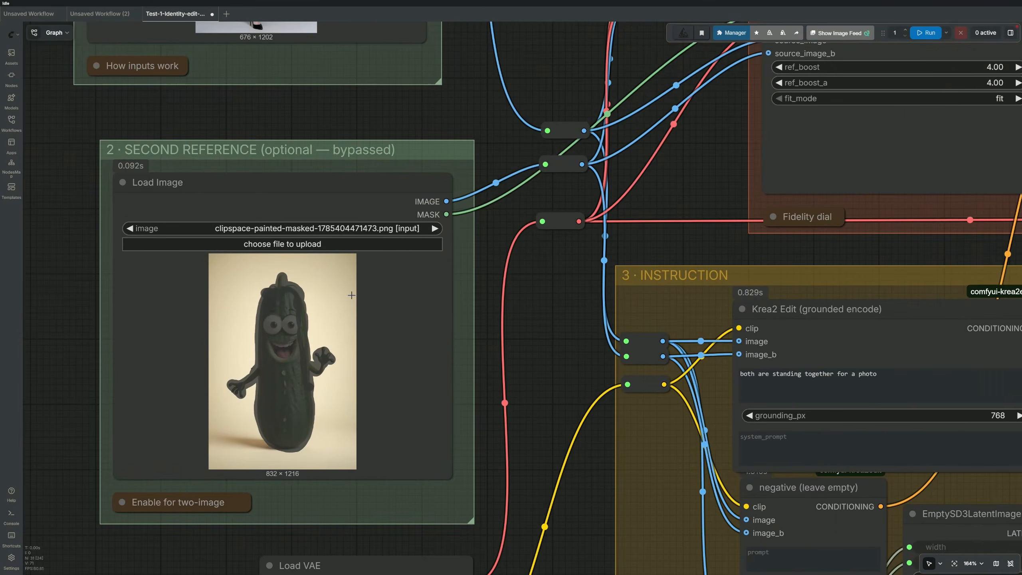
click(351, 295)
click(300, 158)
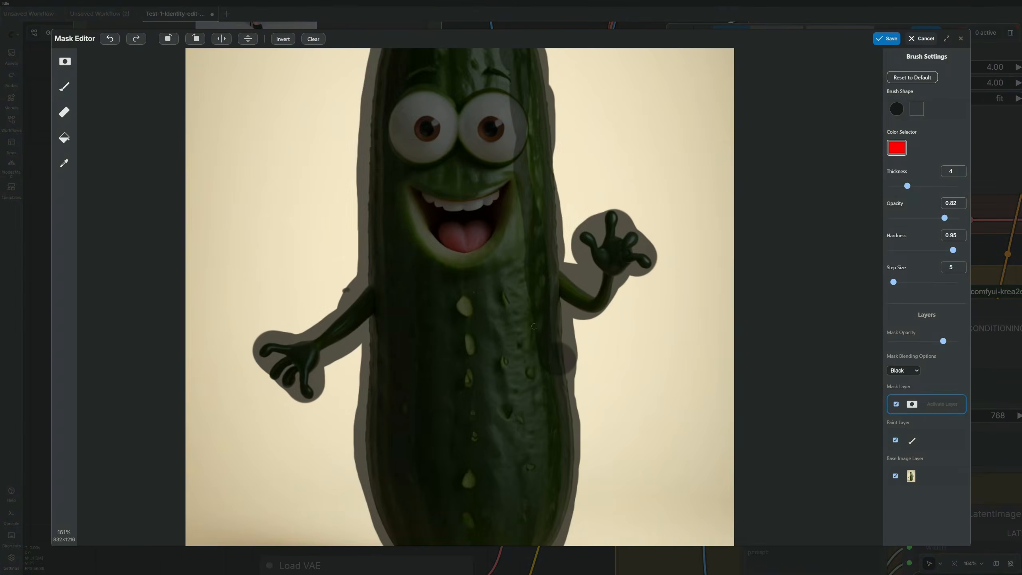
scroll(579, 264, up, 3)
click(884, 41)
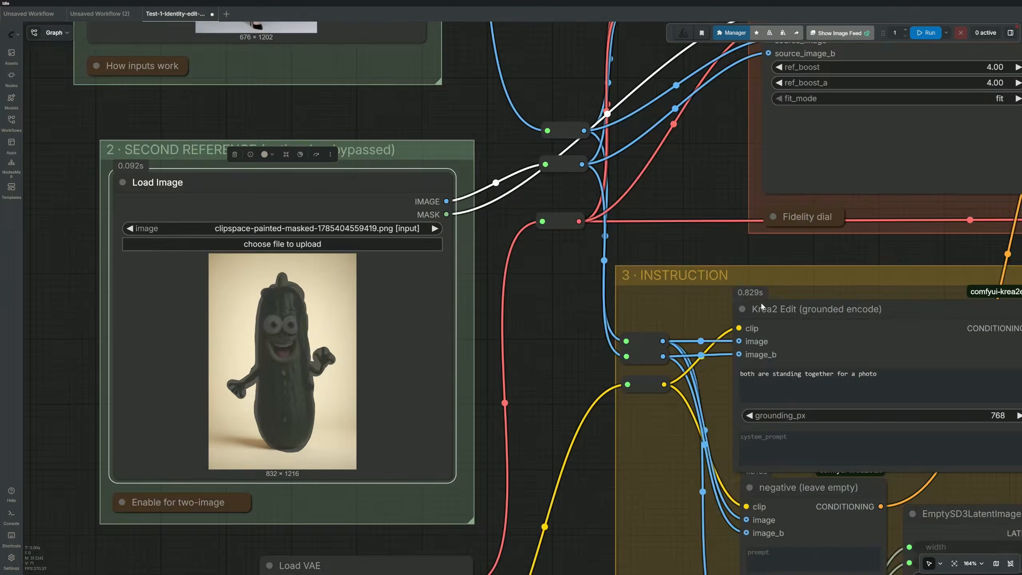
scroll(760, 302, down, 7)
drag(700, 244, 437, 268)
click(921, 34)
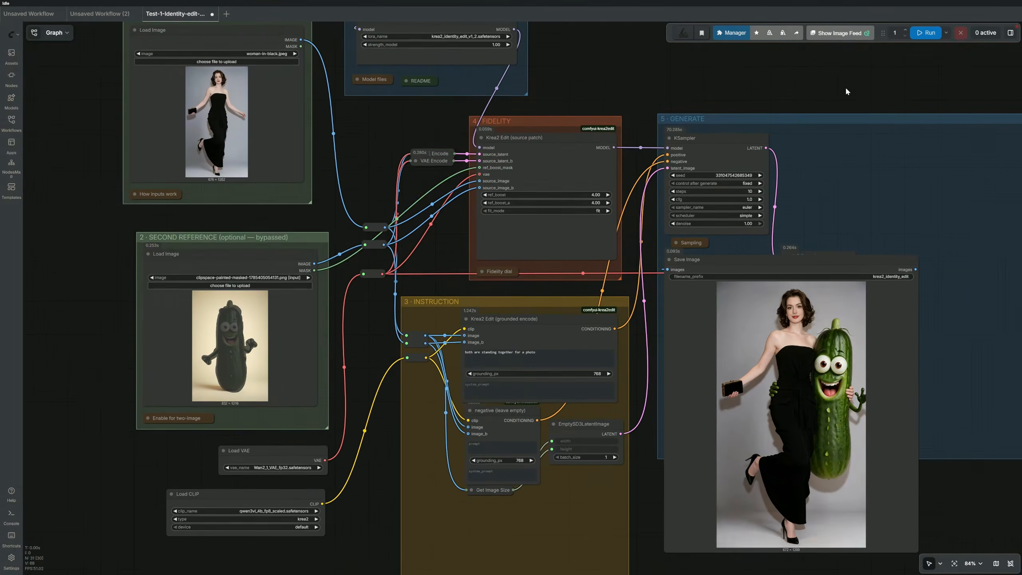
Inspect the image generated with both reference boosts at 4.00 and rerun the workflow
scroll(643, 495, up, 4)
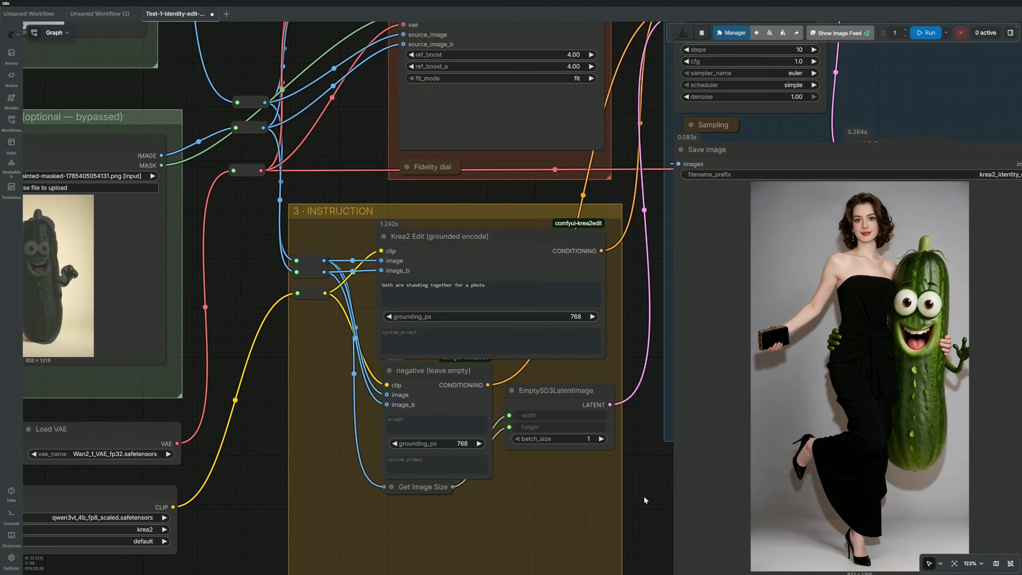
drag(642, 487, 604, 469)
scroll(556, 446, down, 4)
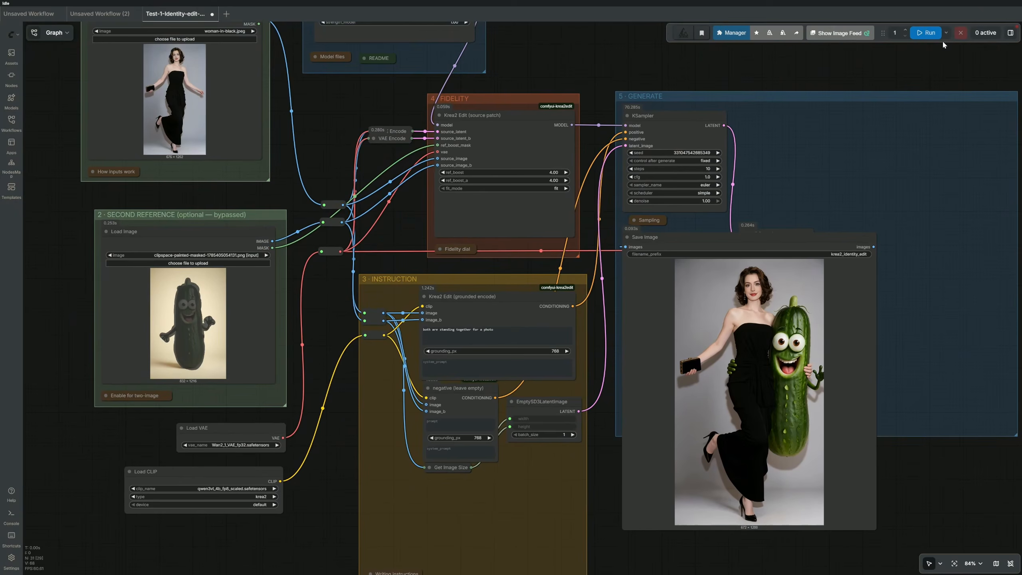
click(926, 35)
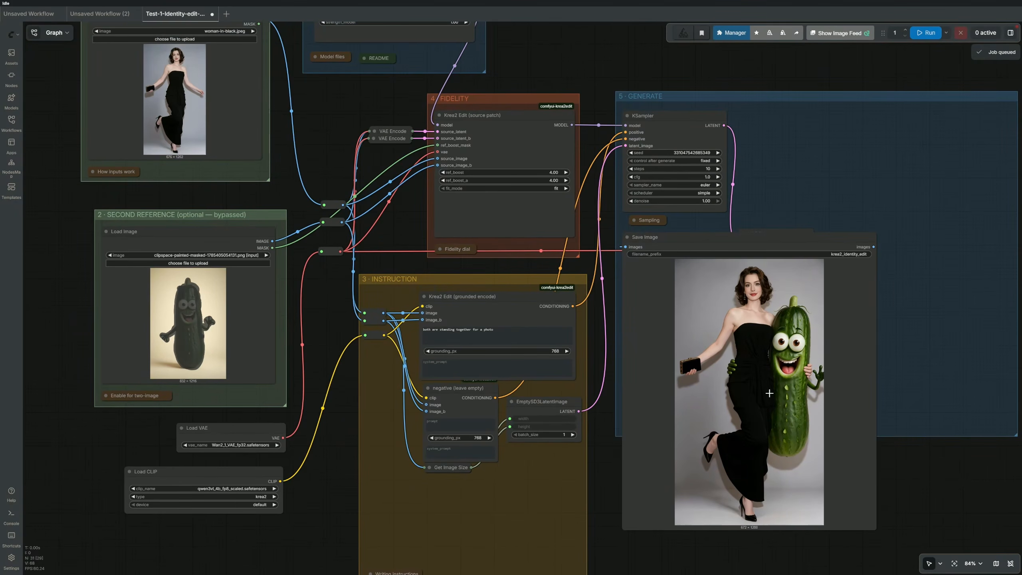
Disconnect the mask from ref_boost_mask on the source patch and run the workflow for comparison
scroll(567, 366, up, 2)
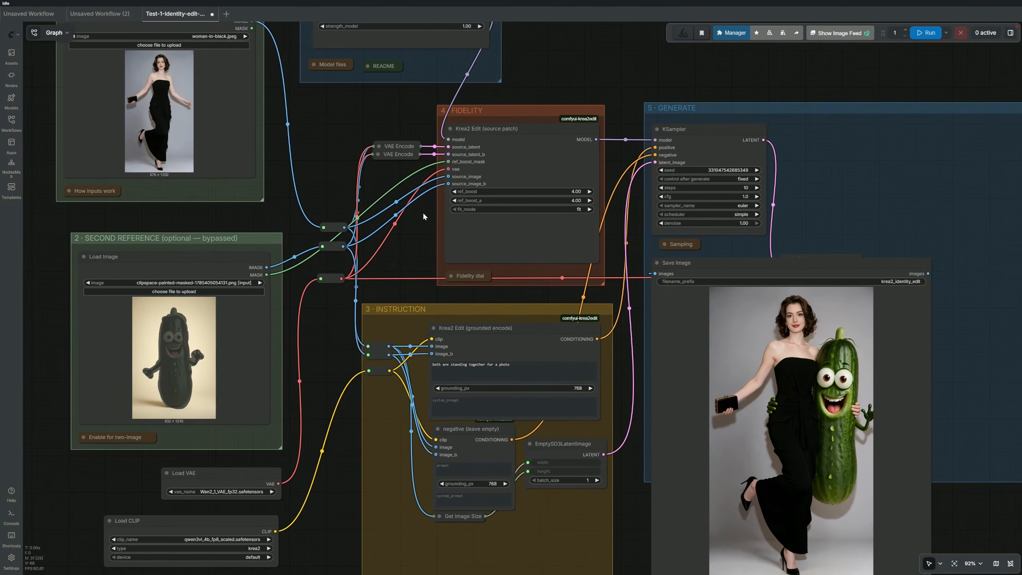
drag(448, 161, 291, 211)
click(926, 33)
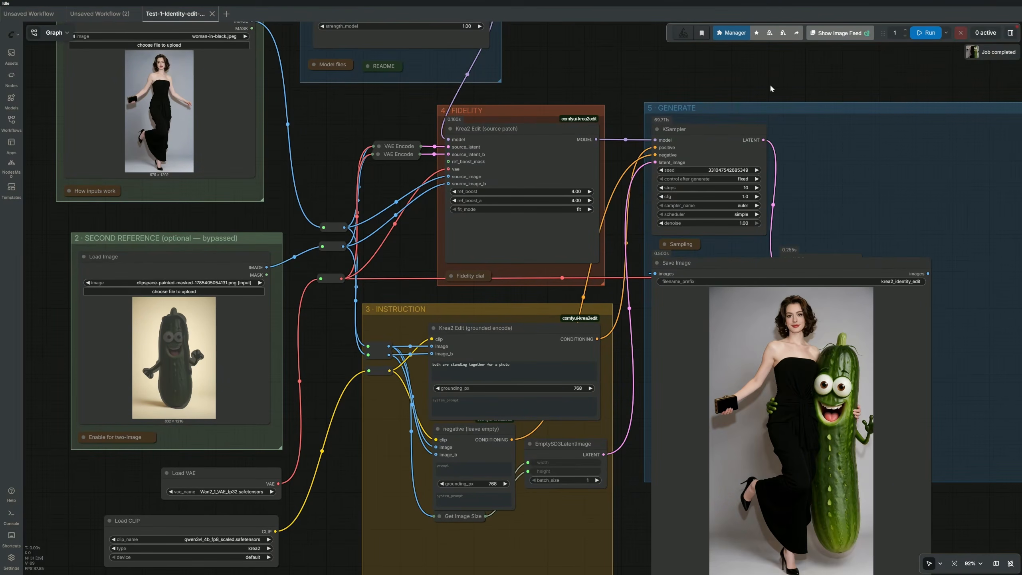
Reconnect the second reference's MASK output to ref_boost_mask and rerun the workflow
drag(635, 530, 628, 514)
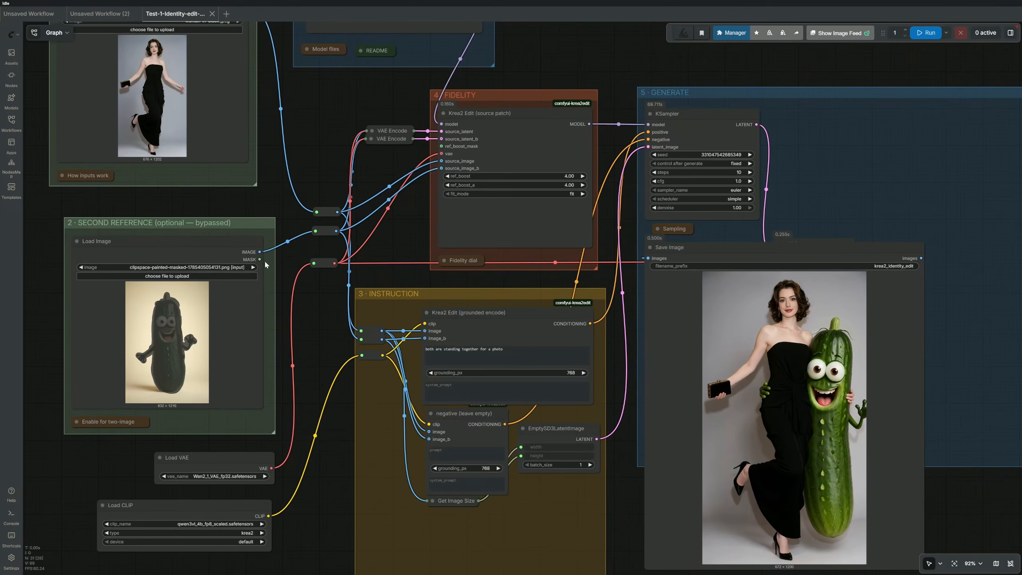
drag(259, 259, 441, 146)
click(926, 35)
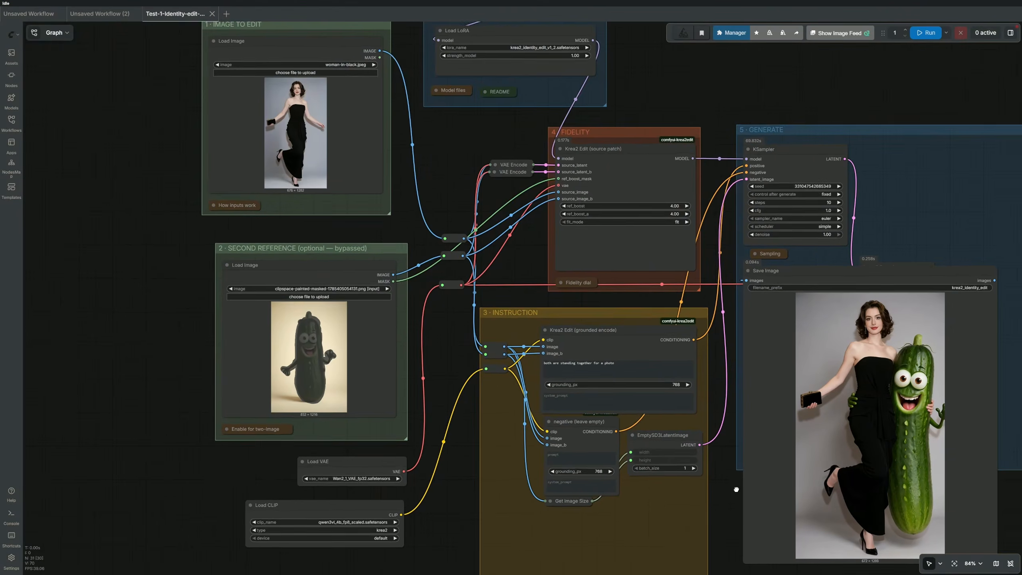
Dab the edge of the cucumber's mask beside its head in the Mask Editor, save the mask and run the workflow
drag(736, 489, 750, 488)
scroll(418, 354, up, 6)
drag(418, 354, 511, 383)
click(395, 321)
click(362, 195)
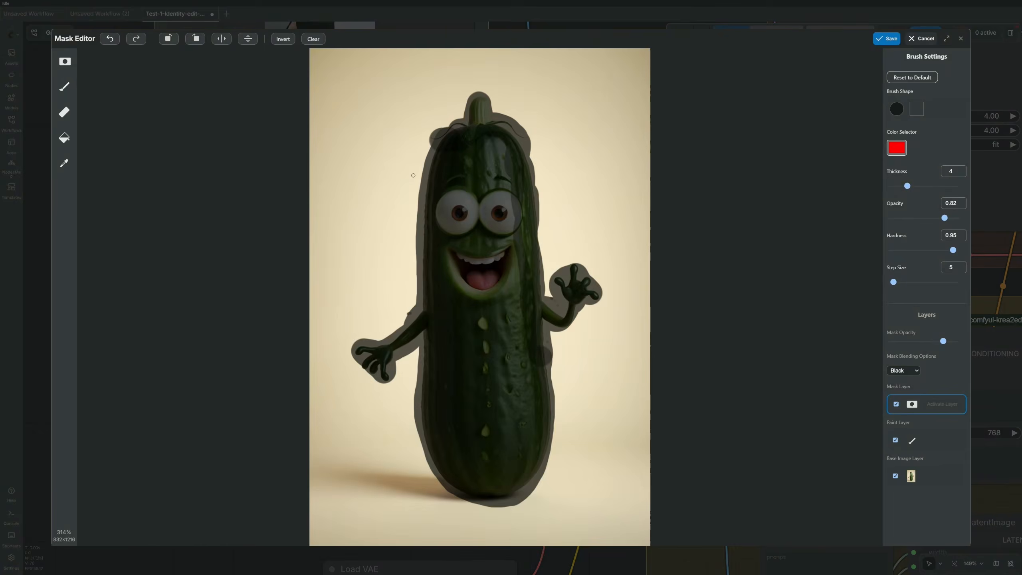
scroll(413, 175, up, 10)
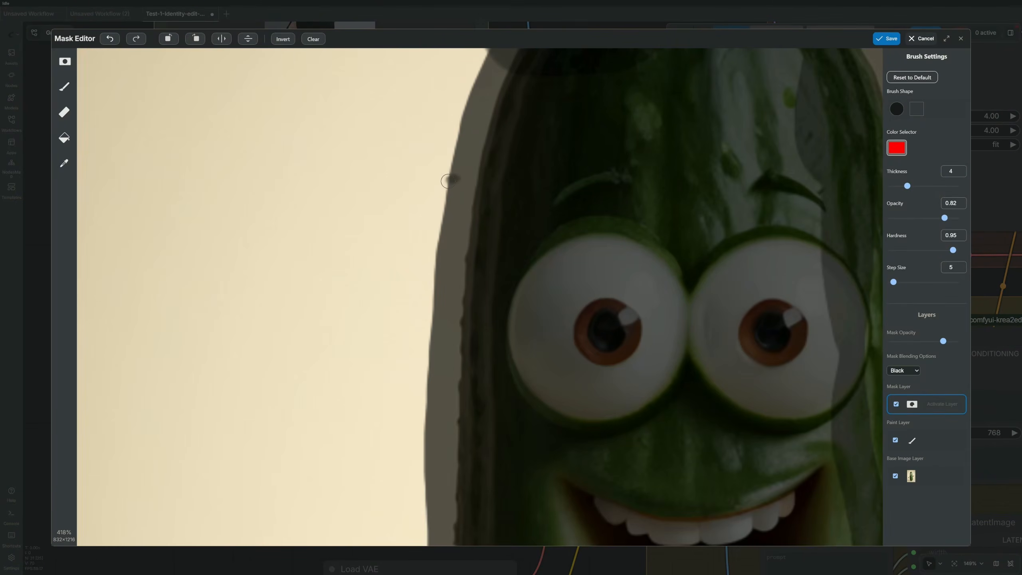
scroll(448, 181, down, 5)
click(886, 38)
scroll(456, 313, down, 5)
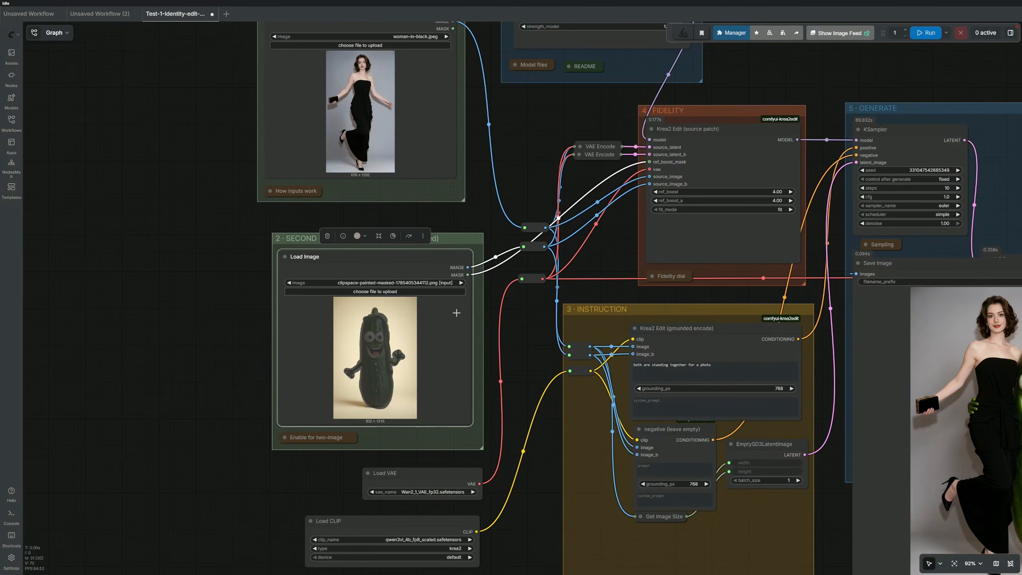
drag(602, 252, 410, 240)
click(922, 36)
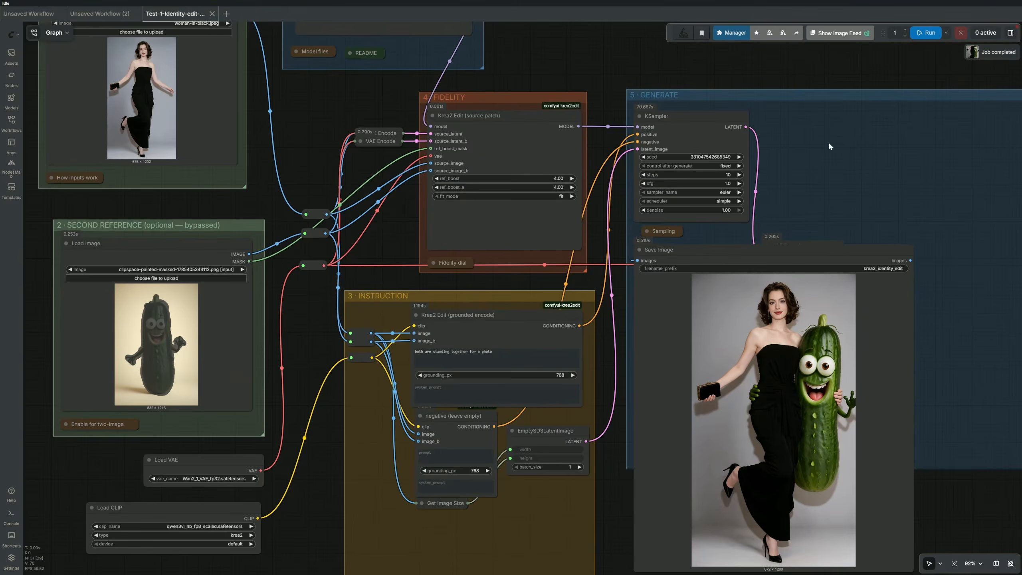
Raise ref_boost to 4.01 on the source patch and run the workflow
scroll(809, 414, up, 2)
scroll(781, 395, down, 7)
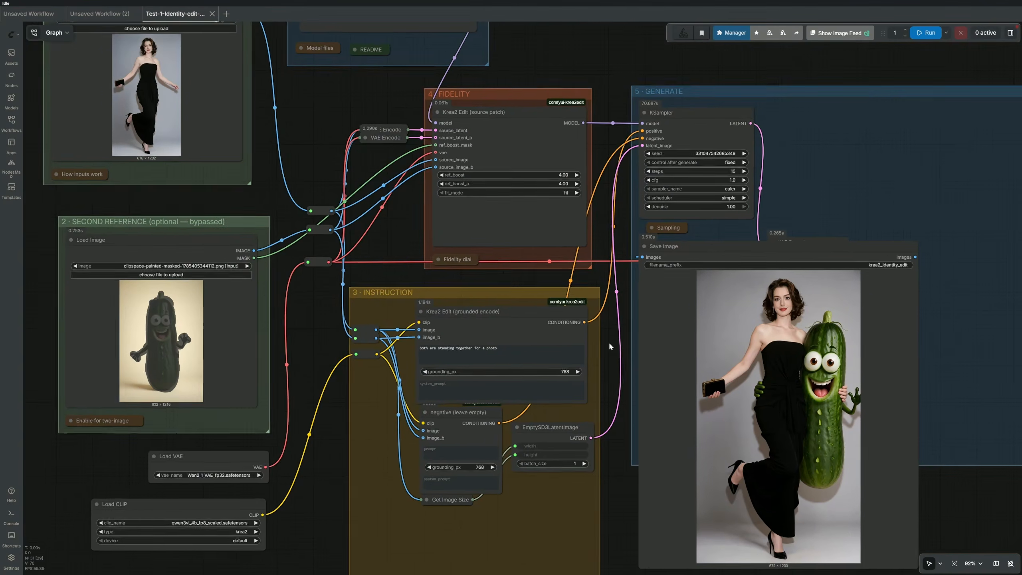
scroll(608, 342, up, 8)
click(583, 177)
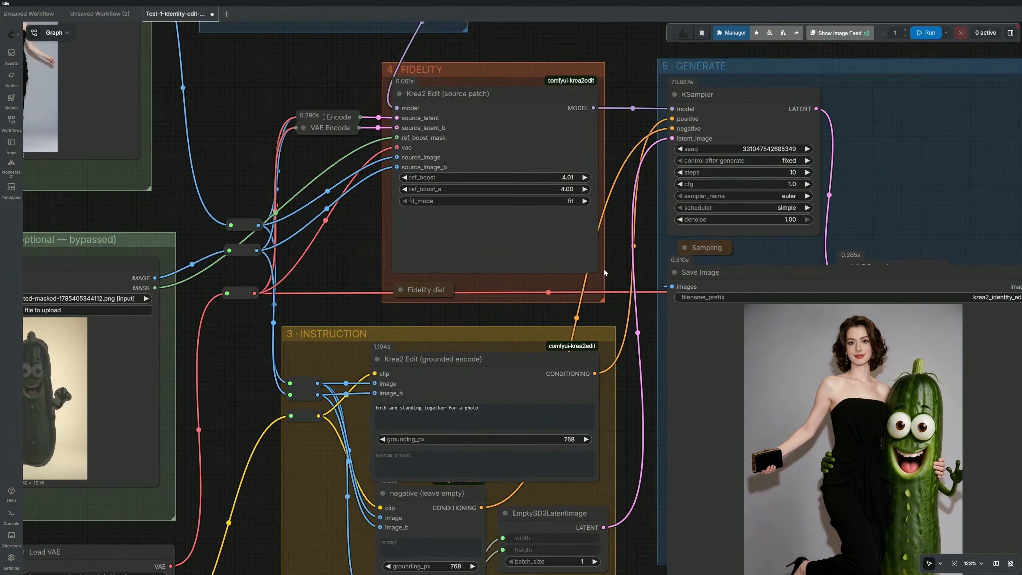
scroll(605, 270, down, 2)
click(925, 34)
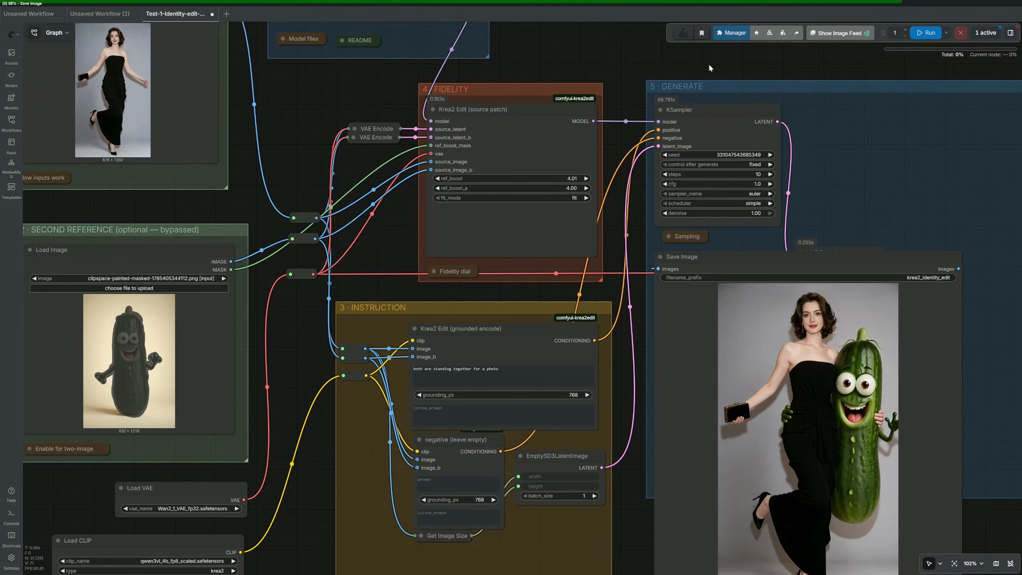
scroll(536, 346, up, 5)
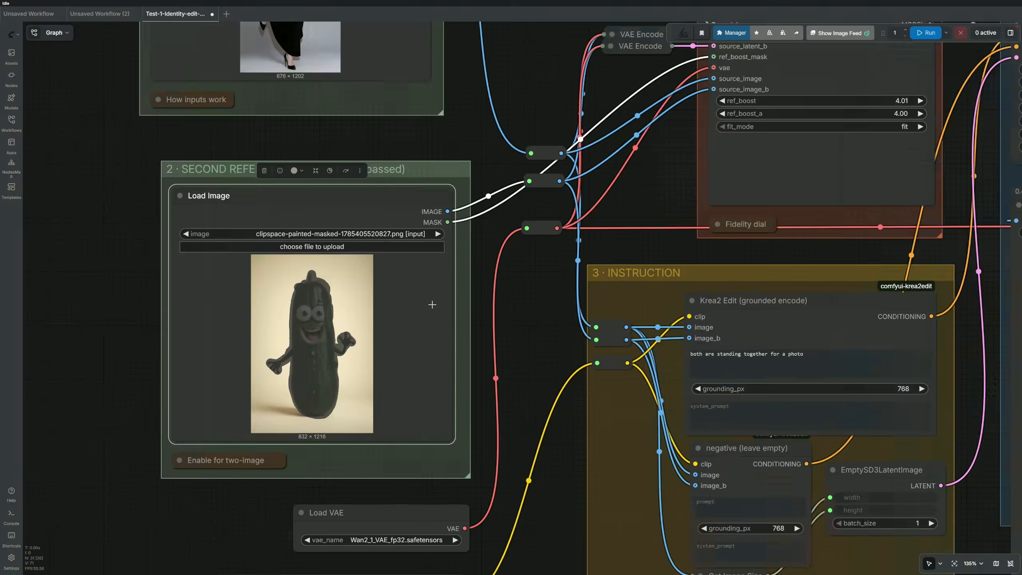
scroll(573, 224, down, 5)
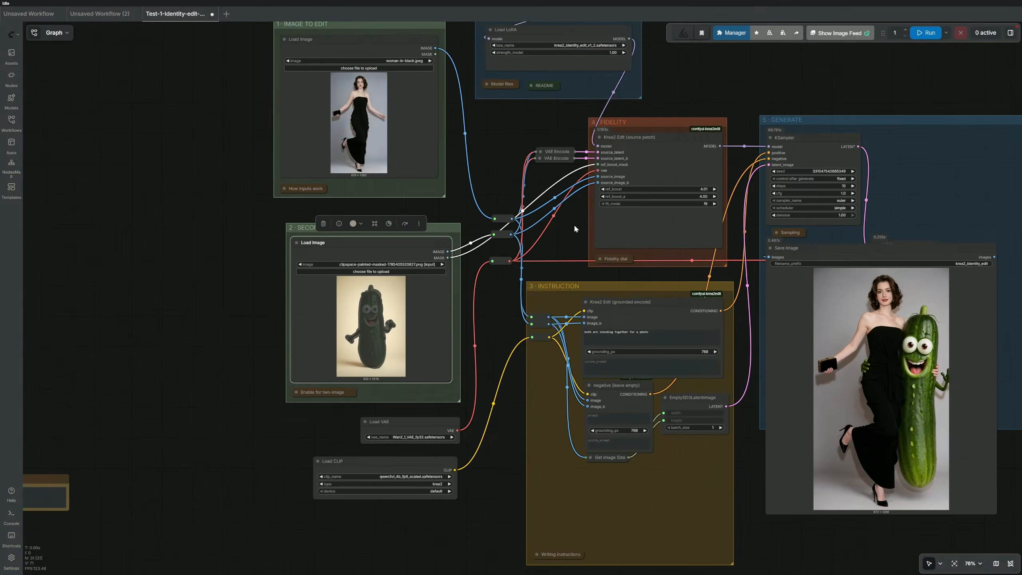
scroll(646, 277, up, 2)
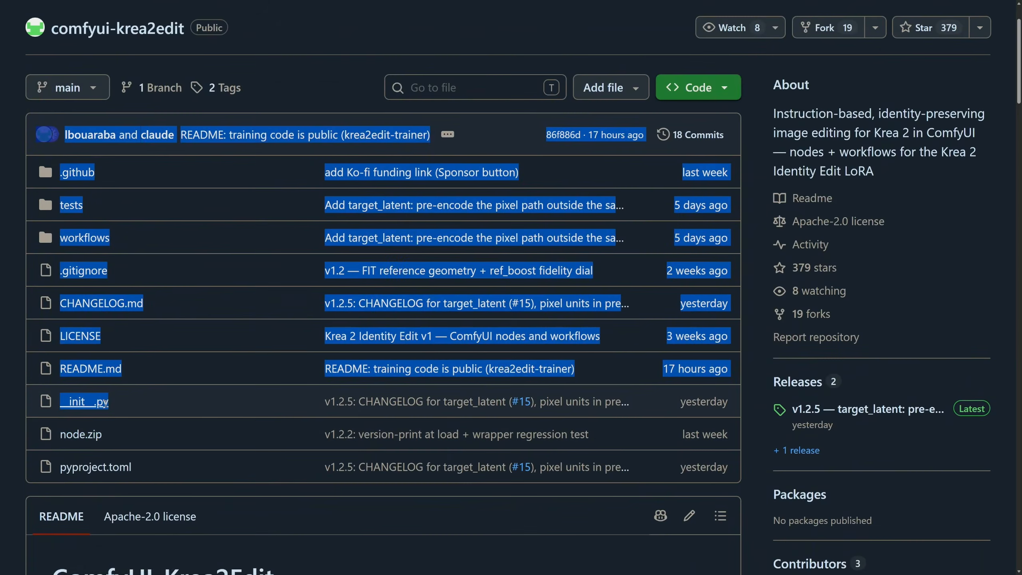
Update the comfyui-krea2edit custom node by running git pull in its custom_nodes folder
drag(104, 402, 741, 411)
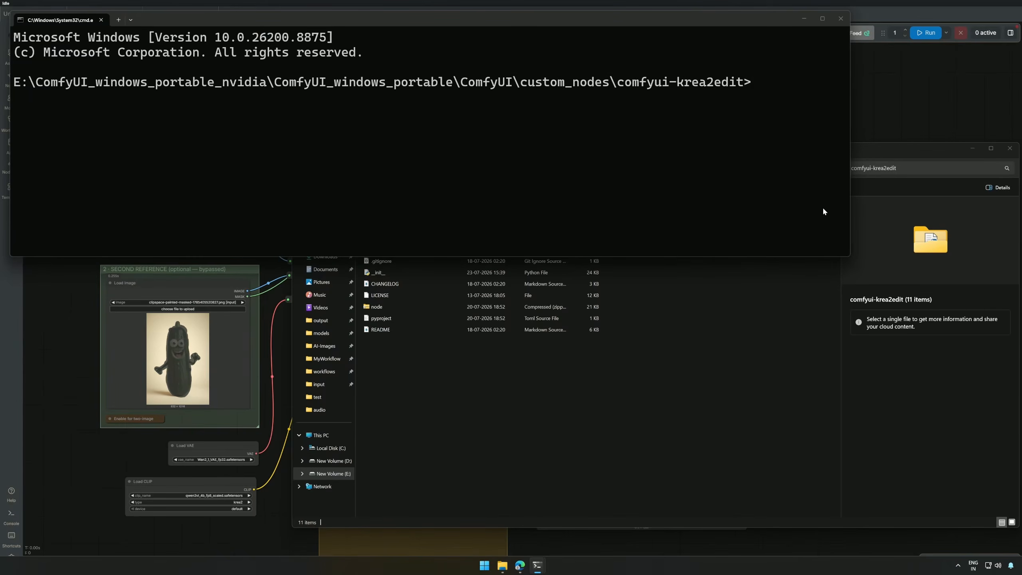
text(git pull)
key(Return)
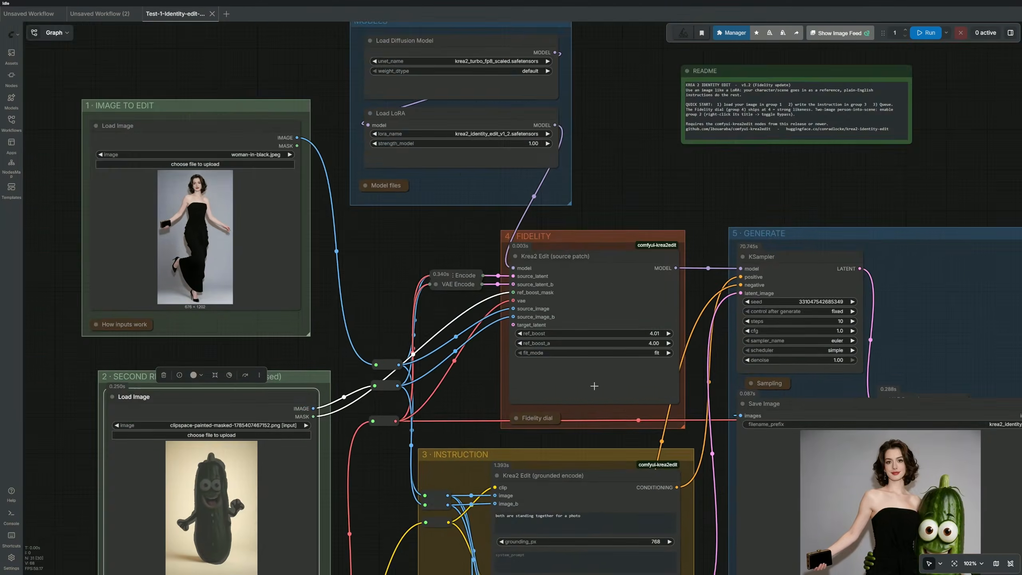
Connect the EmptySD3LatentImage LATENT output to target_latent on the Krea2 Edit source patch
scroll(455, 362, up, 5)
scroll(455, 361, up, 2)
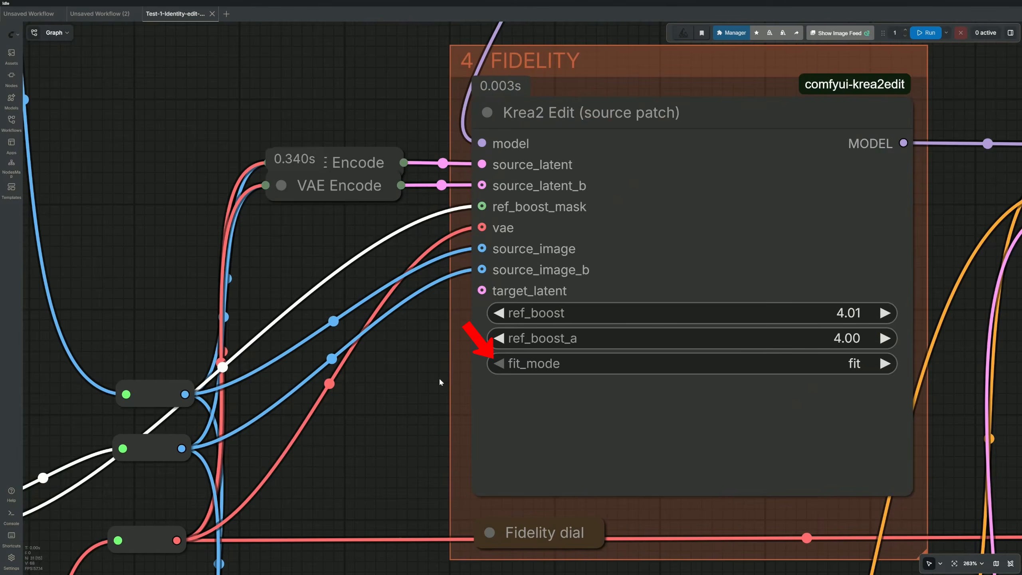
scroll(440, 380, down, 7)
drag(427, 410, 425, 154)
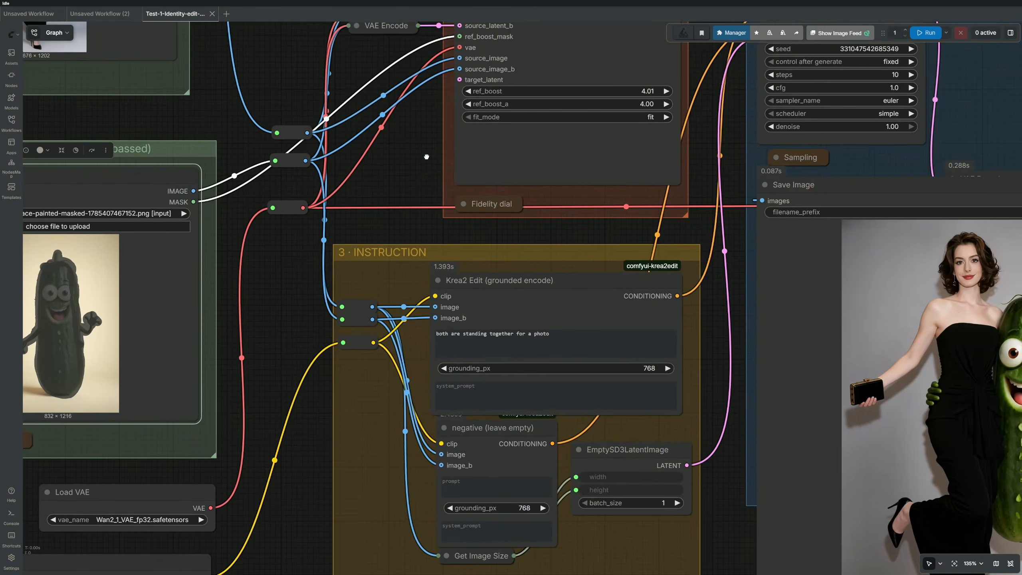
click(639, 457)
scroll(702, 405, down, 1)
drag(706, 401, 696, 441)
drag(676, 498, 447, 197)
click(432, 233)
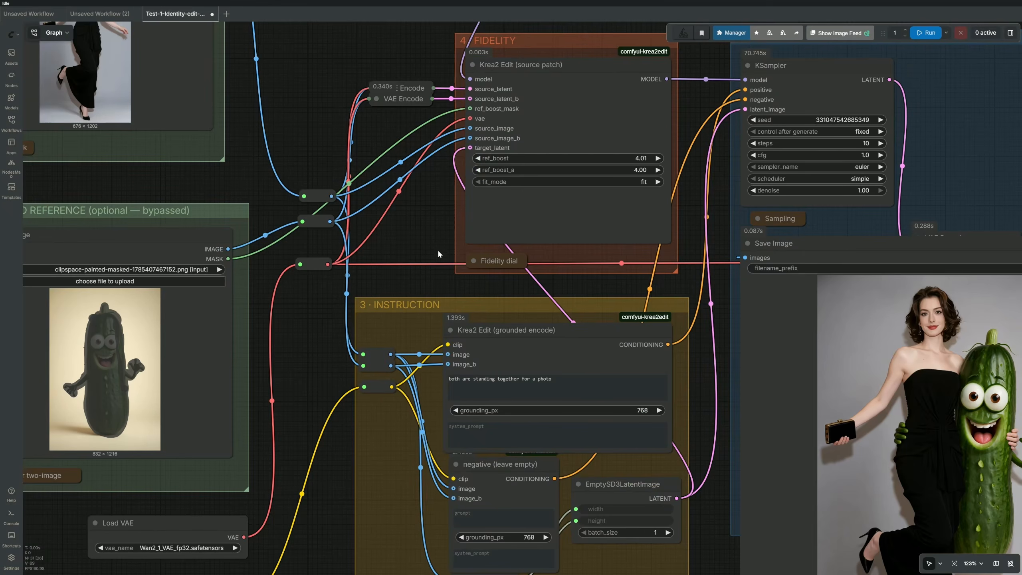
click(629, 483)
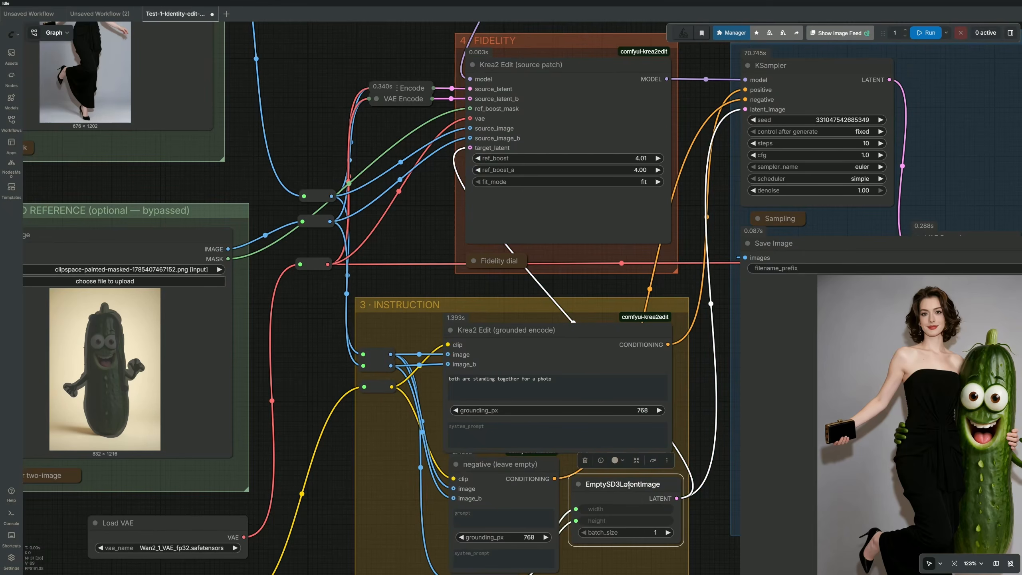
click(713, 394)
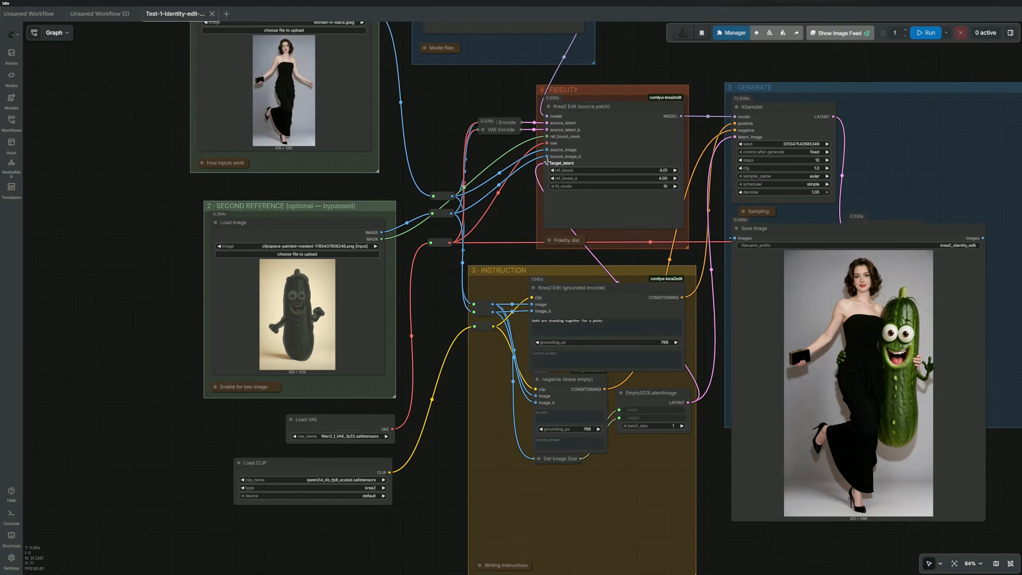
Disconnect target_latent from the source patch and run the workflow for comparison
drag(547, 163, 528, 192)
click(540, 91)
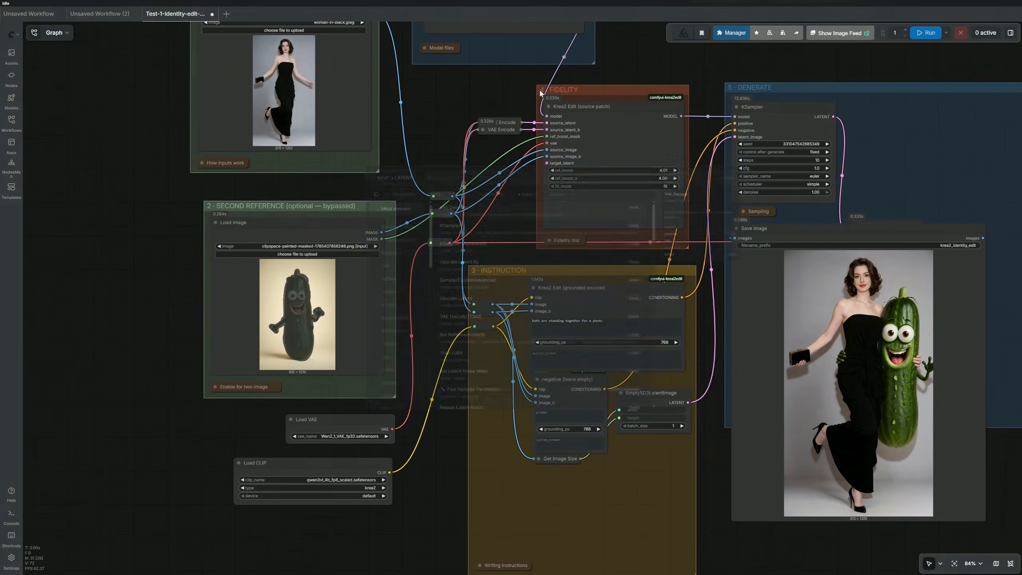
click(925, 32)
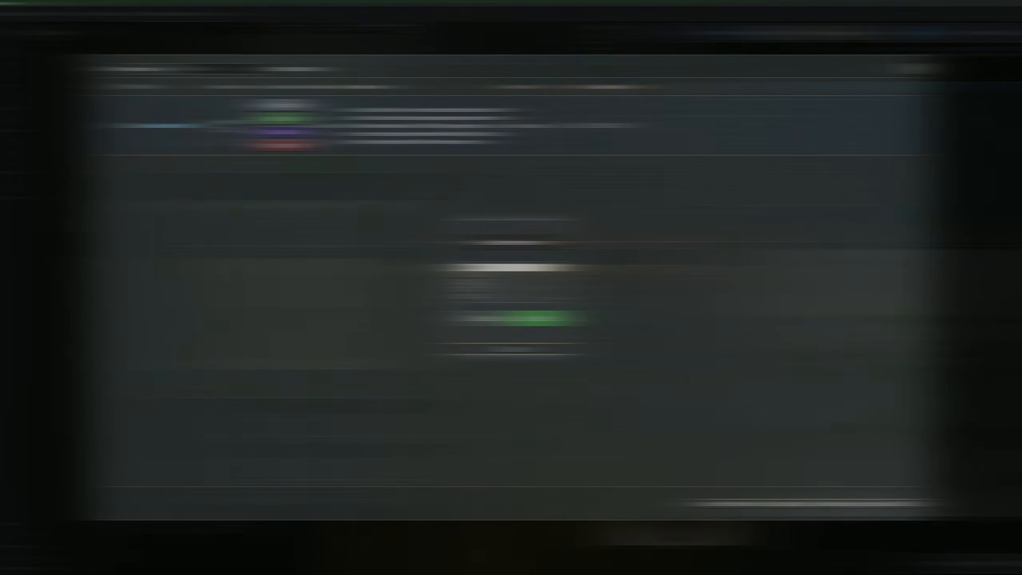
Switch the installed krea2edit node version and add a fresh Krea2 Edit (source patch) node above the Fidelity group
click(473, 285)
click(539, 321)
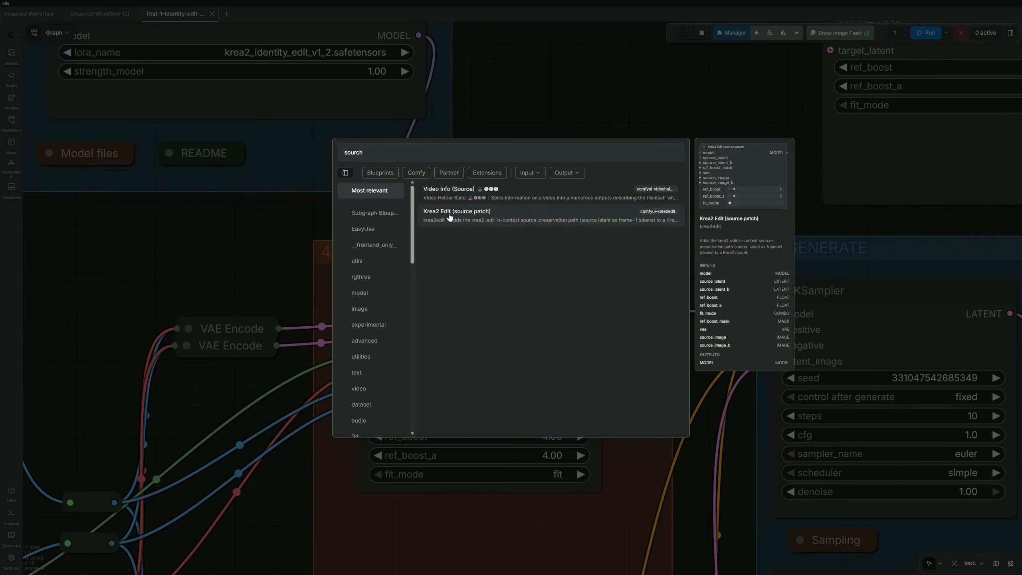
click(605, 218)
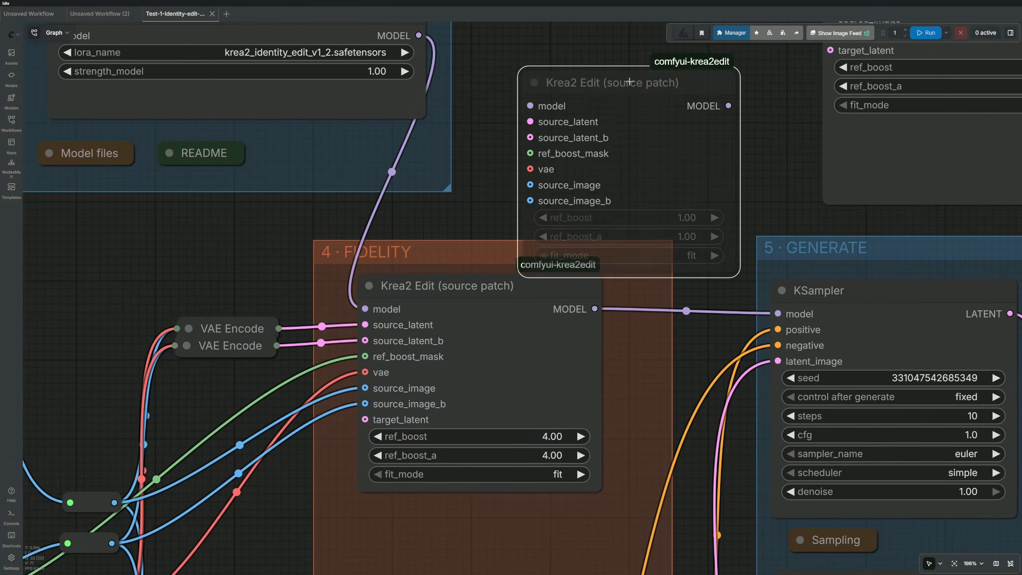
click(631, 53)
Transfer the model, latent, mask, VAE and source image links to the new source patch and connect its MODEL output to the KSampler
drag(479, 193, 489, 225)
drag(375, 340, 543, 109)
drag(375, 356, 543, 125)
drag(376, 372, 543, 141)
drag(375, 389, 543, 157)
drag(375, 404, 543, 172)
drag(375, 420, 543, 204)
drag(741, 109, 788, 345)
Set ref_boost and ref_boost_a to 4 on the new source patch and run the workflow
click(700, 221)
text(4)
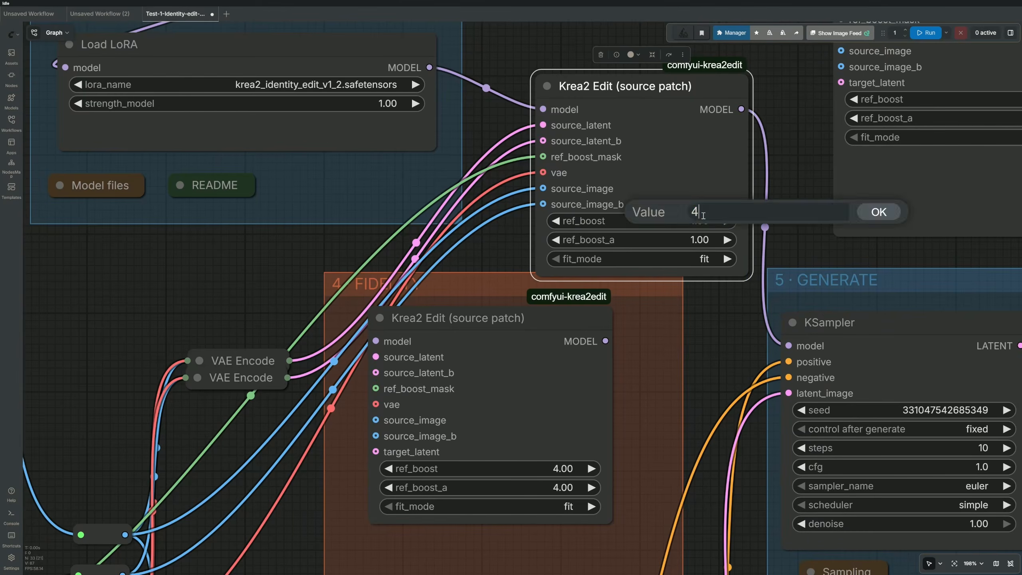
key(Return)
click(700, 239)
text(4)
key(Return)
scroll(567, 276, down, 12)
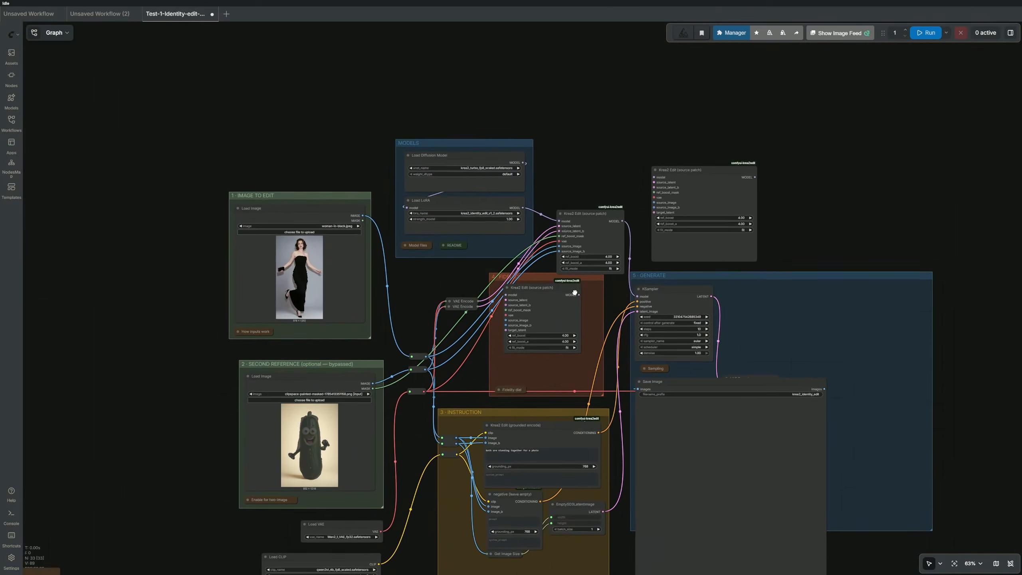
drag(575, 293, 570, 236)
key(ctrl+Return)
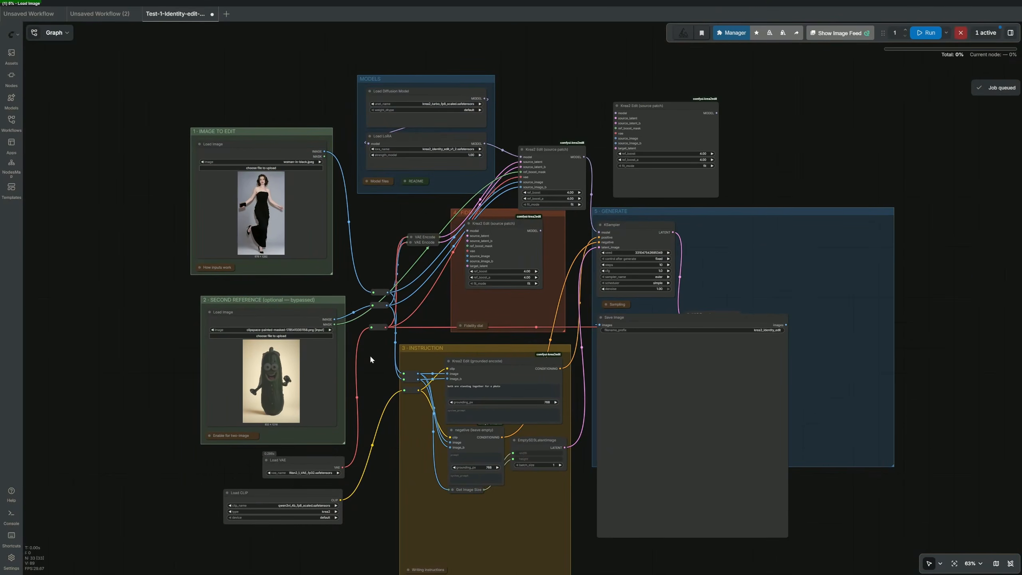